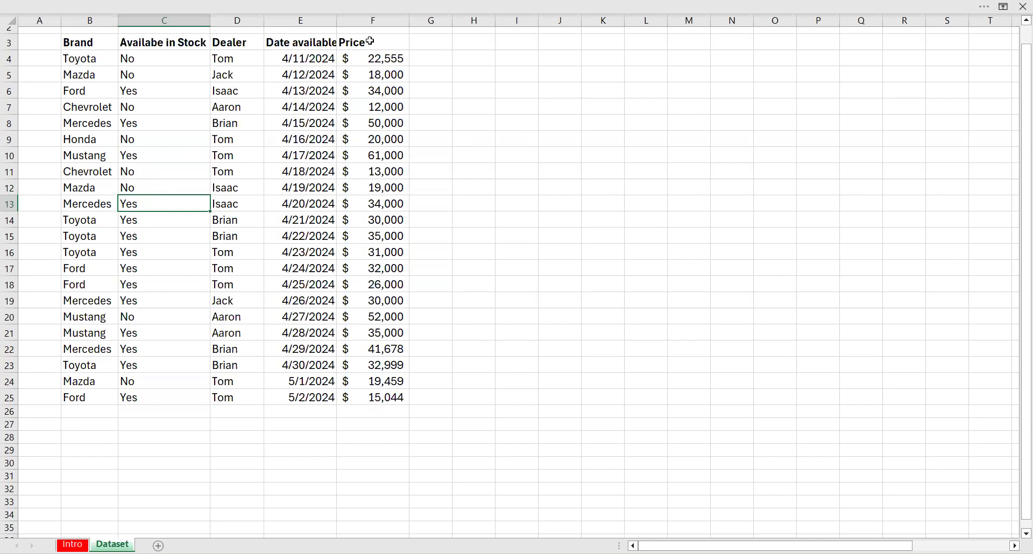
Display the full ribbon and copy the Brand column B3:B25, header included, to cell S5
{"action": "left_click", "coordinate": [1003, 6]}
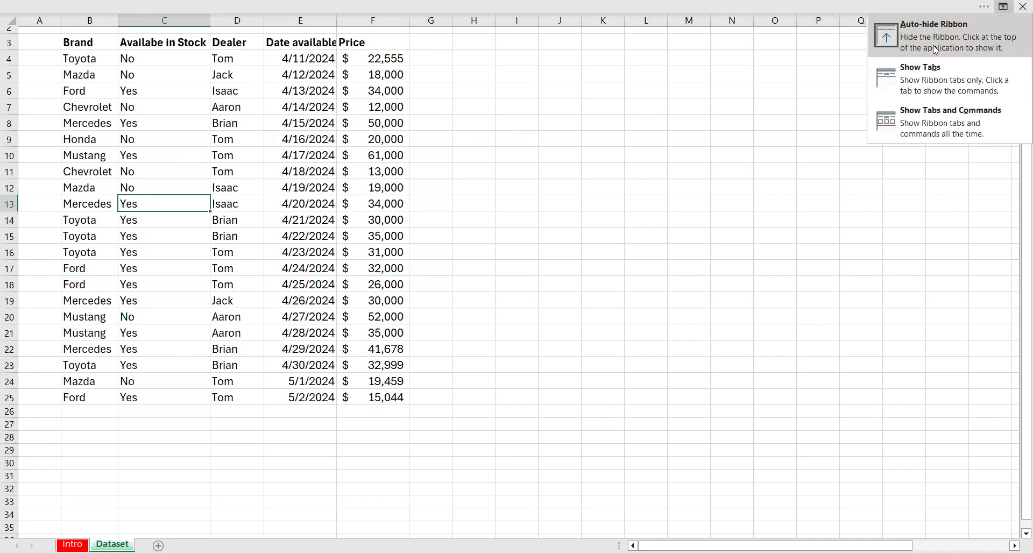
{"action": "left_click", "coordinate": [917, 124]}
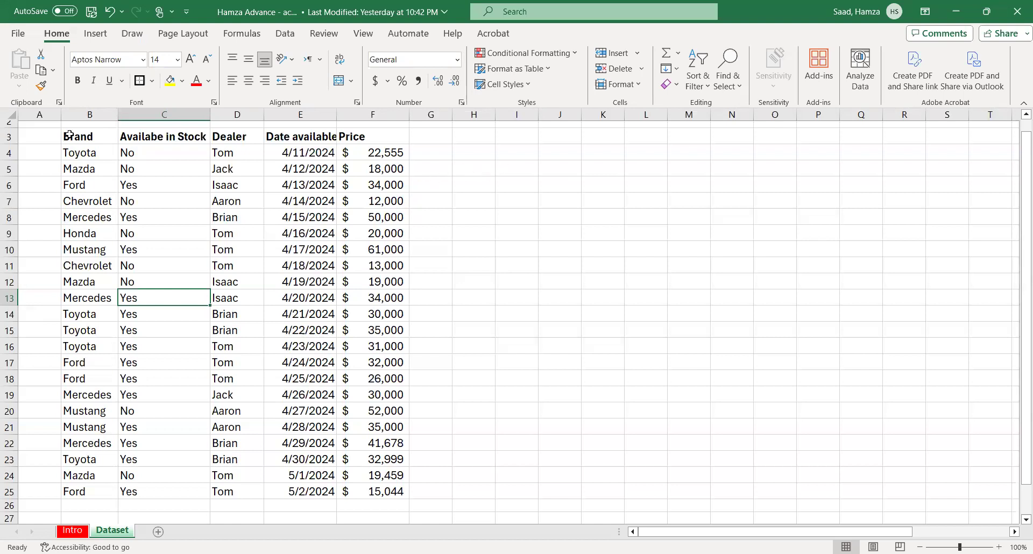
{"action": "left_click_drag", "start_coordinate": [69, 135], "coordinate": [83, 448]}
{"action": "key", "text": "ctrl+c"}
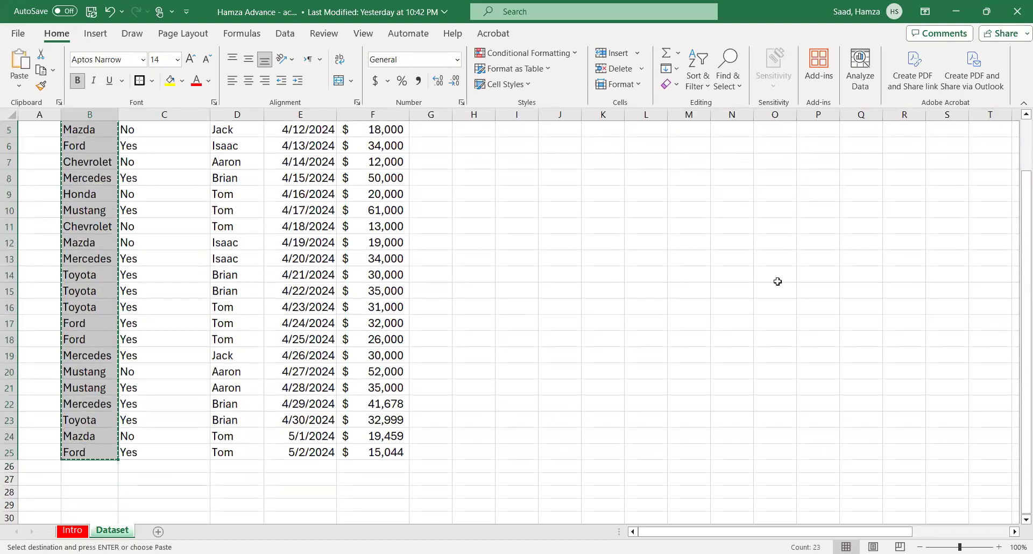
{"action": "scroll", "coordinate": [1019, 319], "scroll_direction": "up", "scroll_amount": 2}
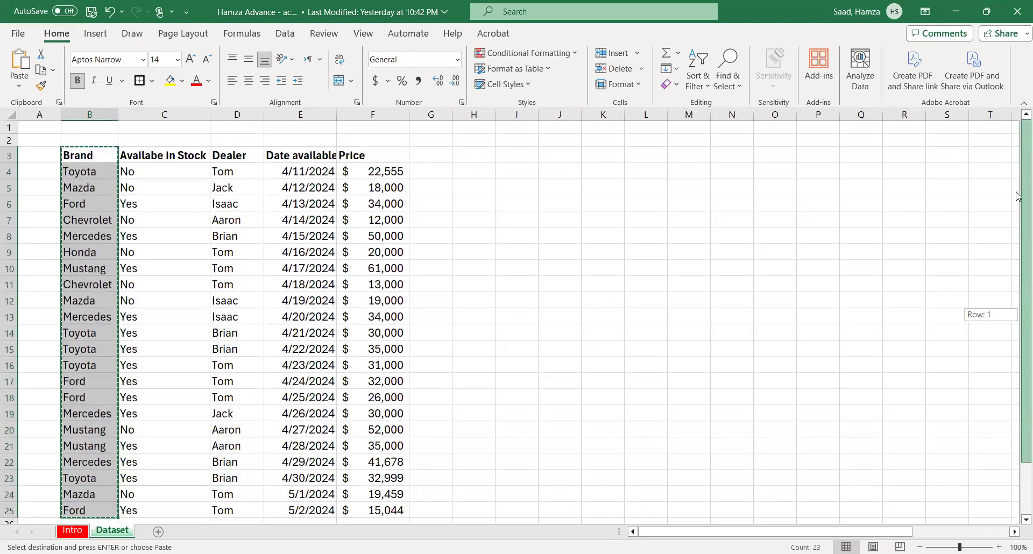
{"action": "left_click", "coordinate": [940, 188]}
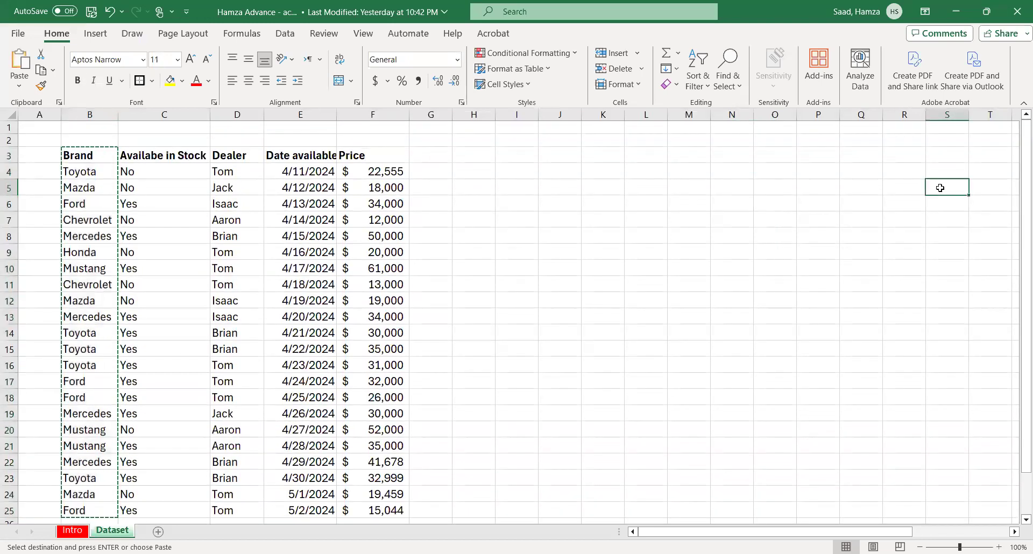
{"action": "key", "text": "ctrl+v"}
{"action": "mouse_move", "coordinate": [1019, 229]}
{"action": "left_mouse_down"}
{"action": "mouse_move", "coordinate": [1019, 283]}
{"action": "mouse_move", "coordinate": [1017, 227]}
{"action": "left_mouse_up"}
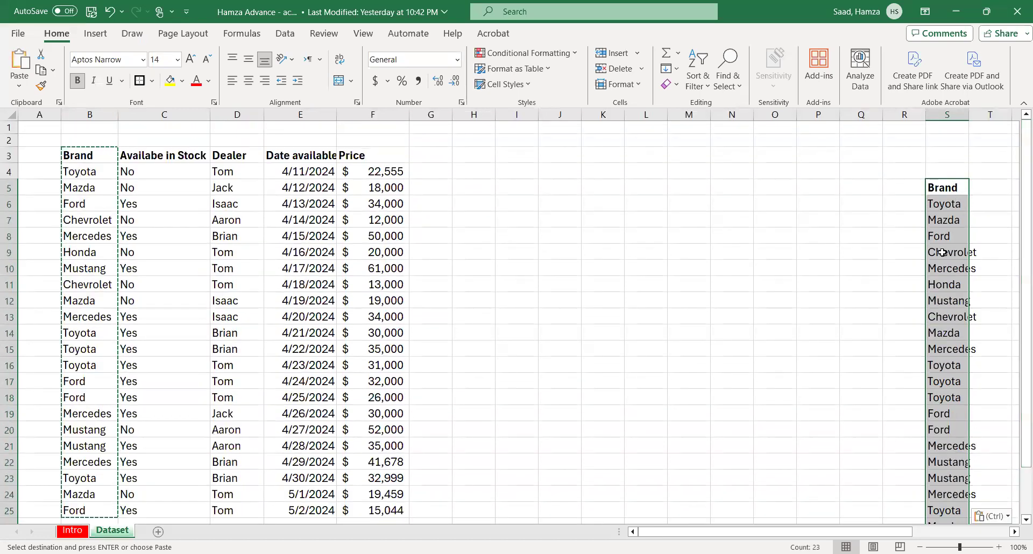
Remove the duplicates from the pasted Brand list in column S, treating its first row as a header
{"action": "left_click", "coordinate": [283, 32]}
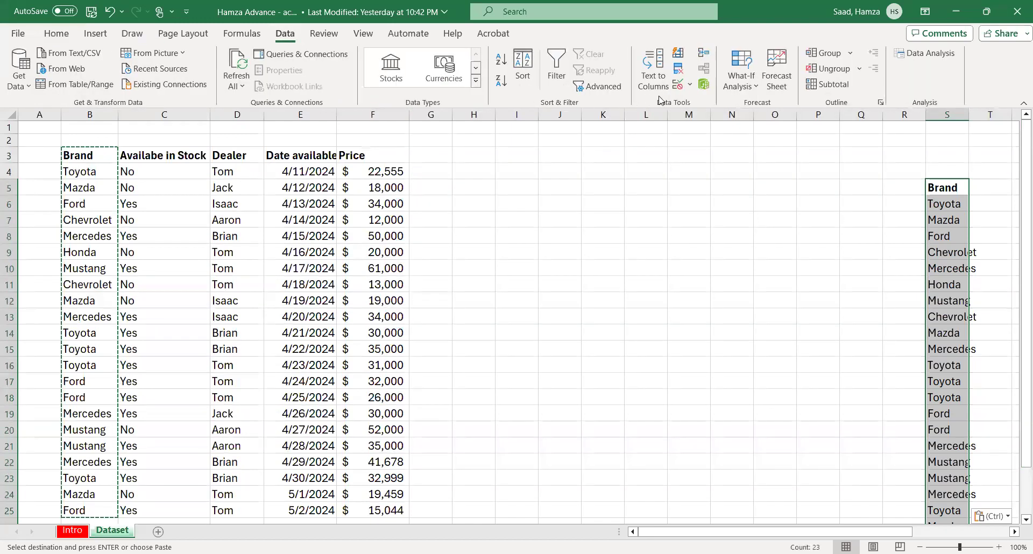
{"action": "left_click", "coordinate": [679, 69]}
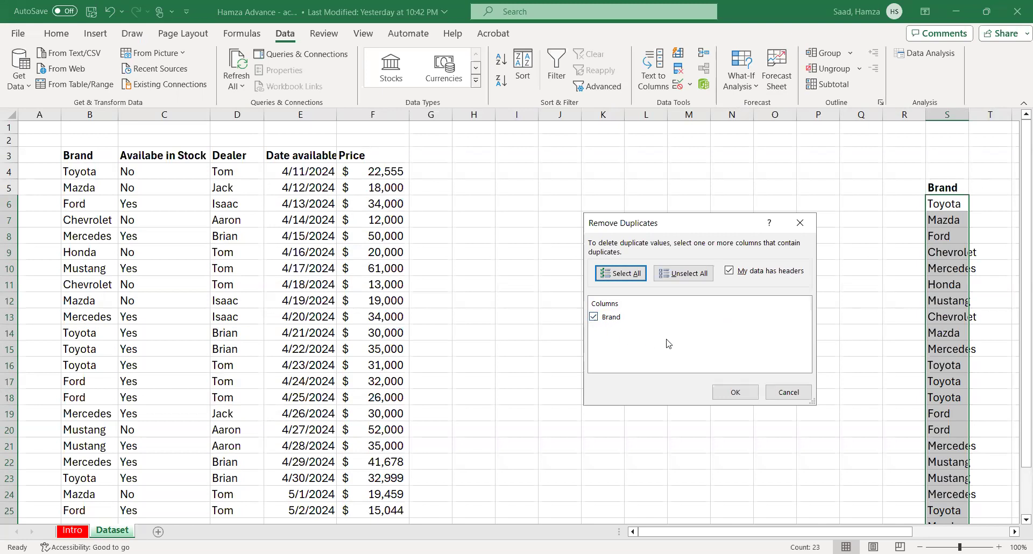
{"action": "left_click", "coordinate": [735, 394]}
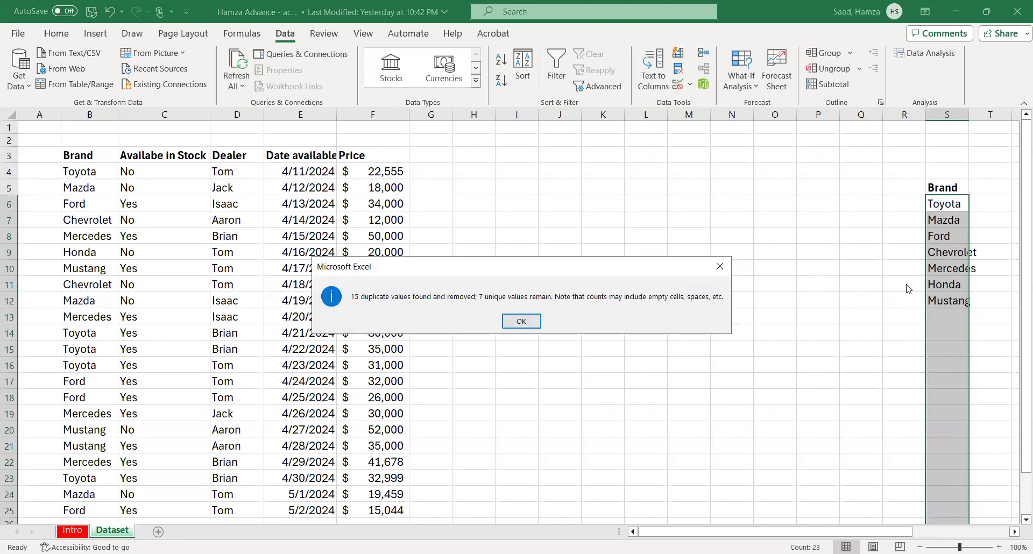
{"action": "left_click", "coordinate": [521, 322]}
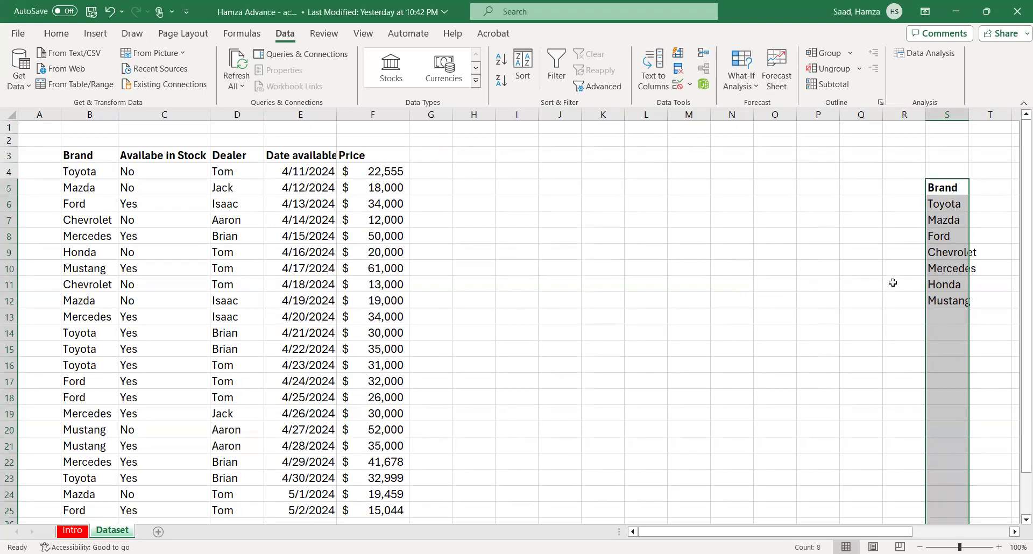
{"action": "left_click", "coordinate": [893, 312]}
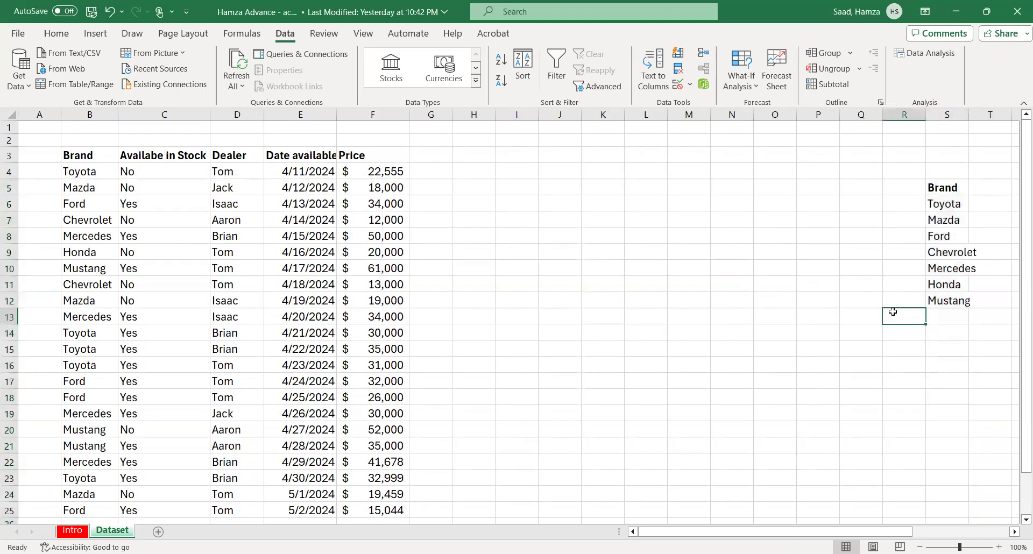
Give cell N2 an outside border and a yellow fill
{"action": "left_click", "coordinate": [719, 139]}
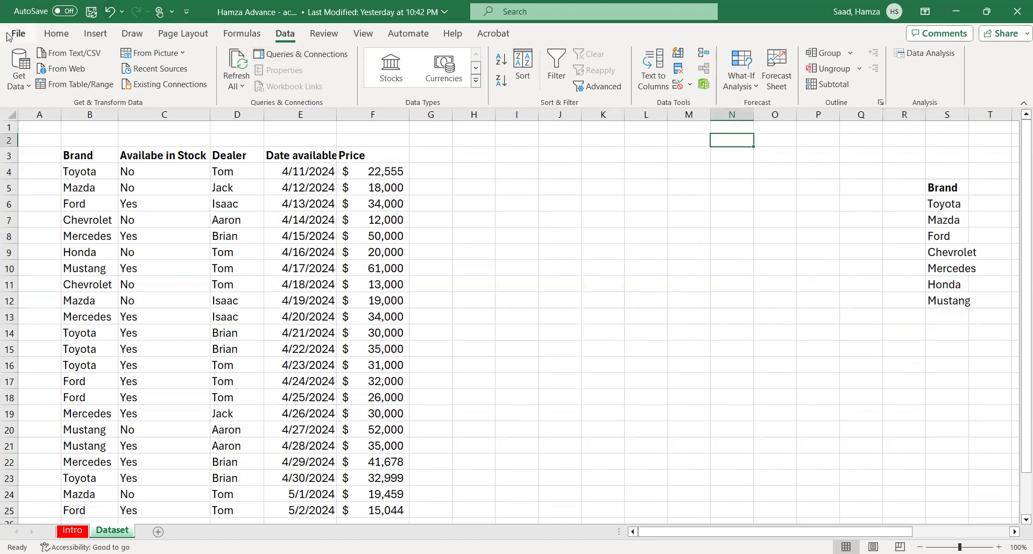
{"action": "left_click", "coordinate": [56, 34]}
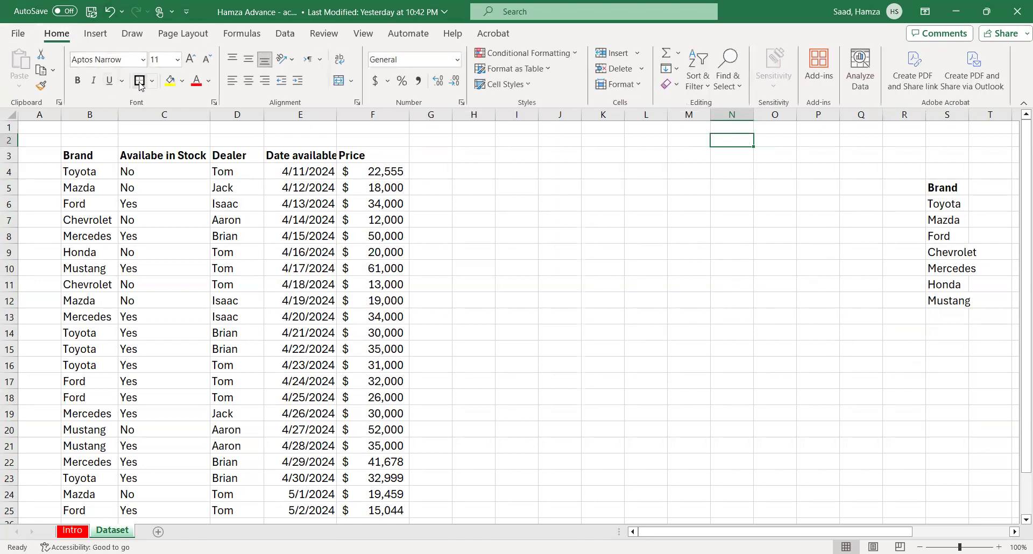
{"action": "left_click", "coordinate": [140, 82]}
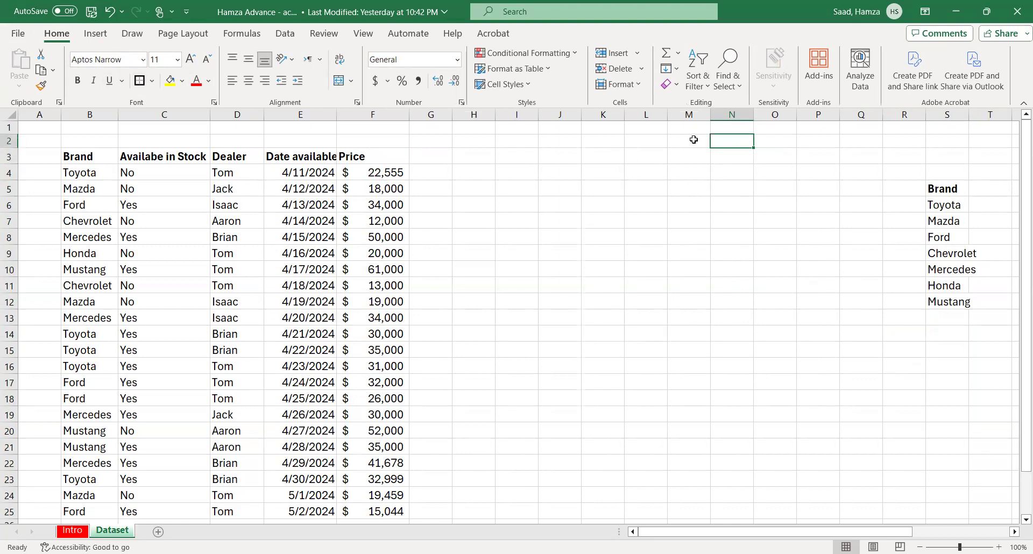
{"action": "left_click", "coordinate": [169, 82]}
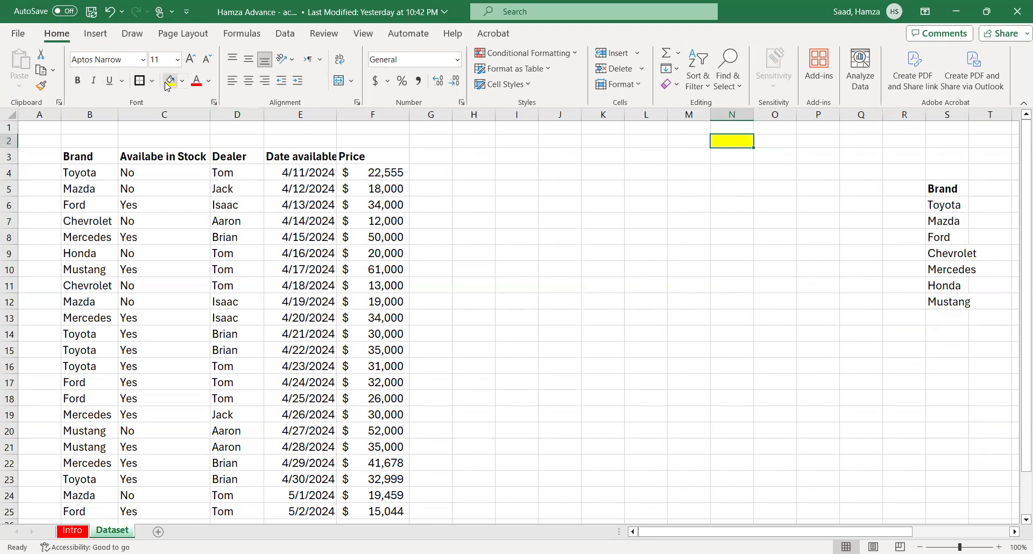
{"action": "left_click", "coordinate": [743, 169]}
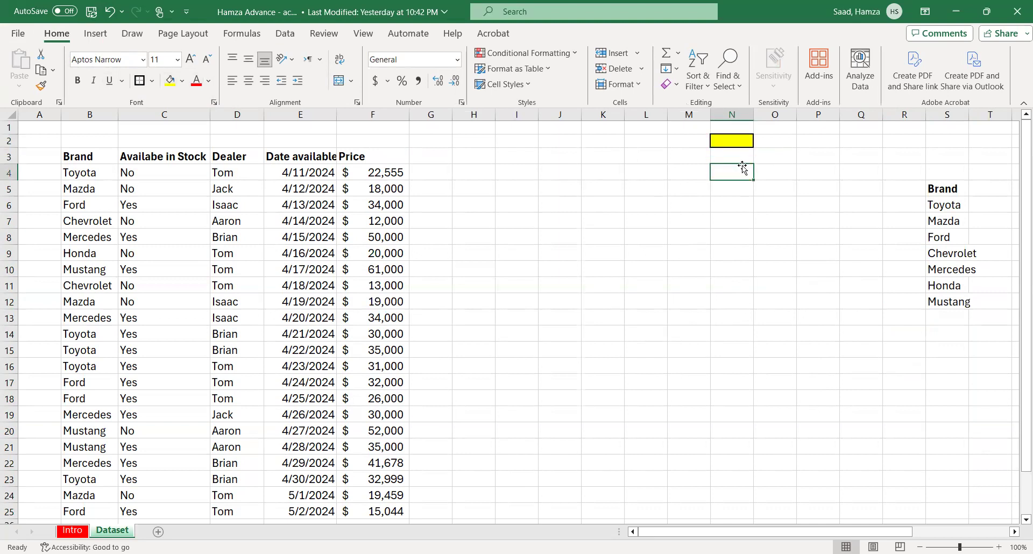
Label the yellow cell by entering a formula in M2 that references the Brand header in B3
{"action": "left_click", "coordinate": [679, 142]}
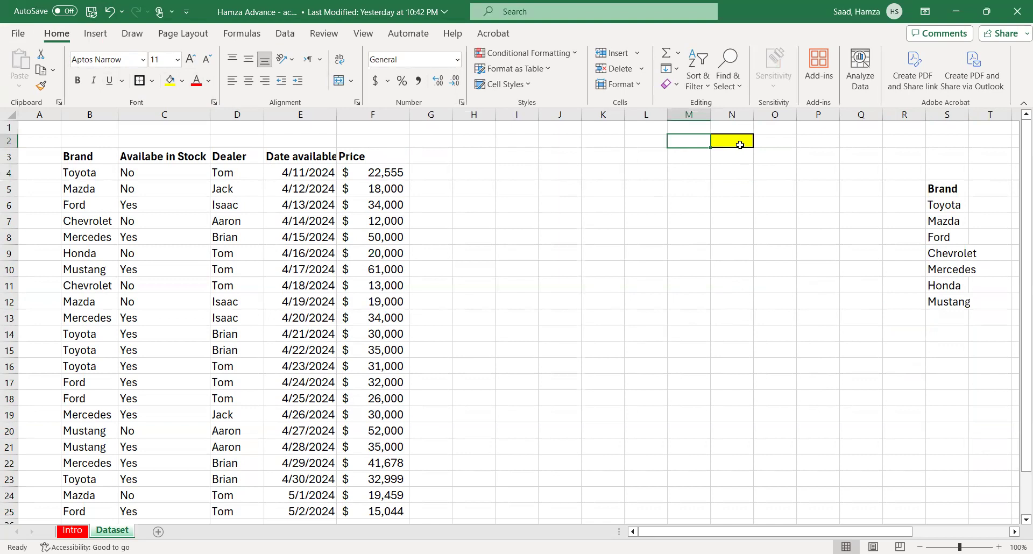
{"action": "type", "text": "="}
{"action": "left_click", "coordinate": [82, 155]}
{"action": "key", "text": "Return"}
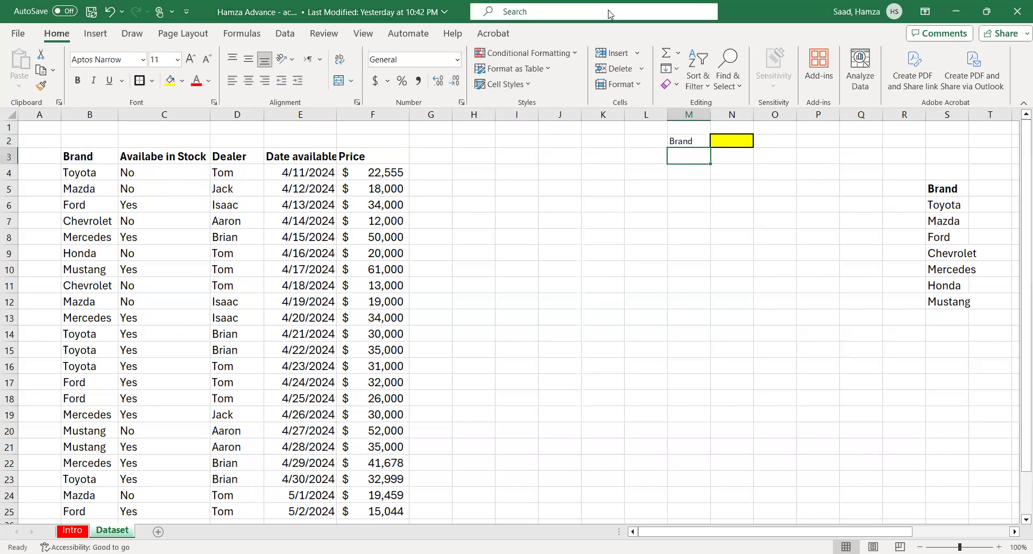
Enter a formula in K7 that references the headers in C3:F3, and widen columns K to N to fit them
{"action": "left_click", "coordinate": [591, 221]}
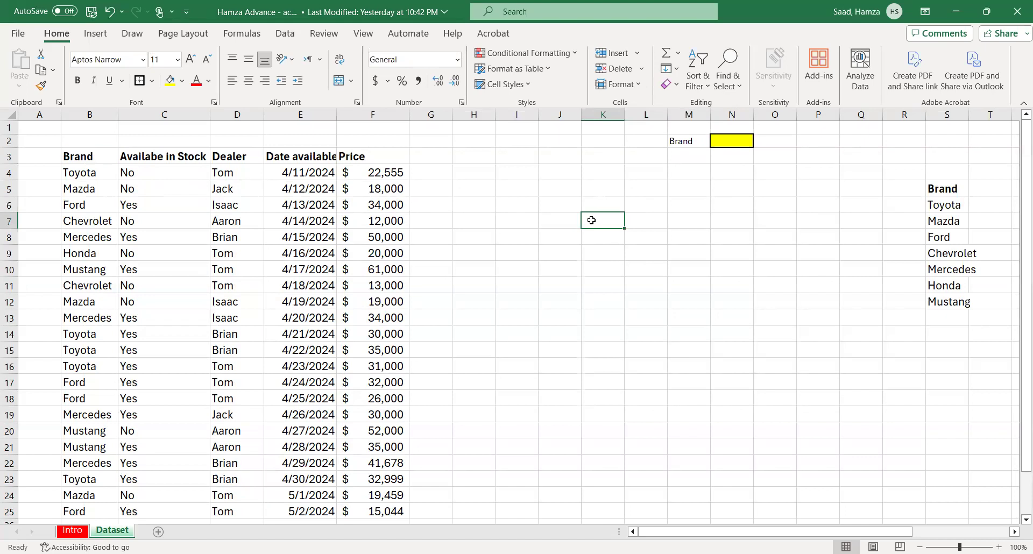
{"action": "type", "text": "="}
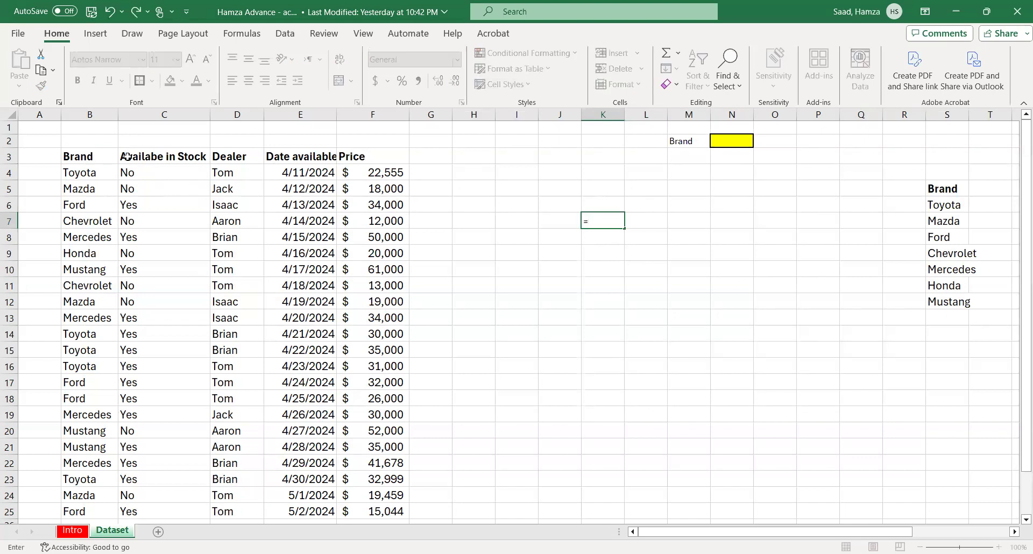
{"action": "left_click_drag", "start_coordinate": [124, 156], "coordinate": [360, 156]}
{"action": "key", "text": "Return"}
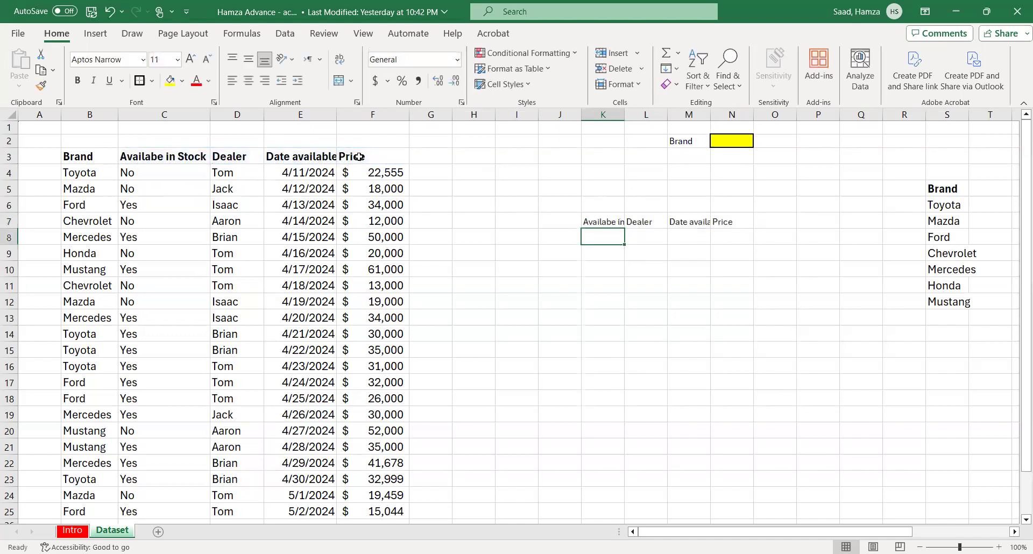
{"action": "left_click_drag", "start_coordinate": [622, 117], "coordinate": [818, 117]}
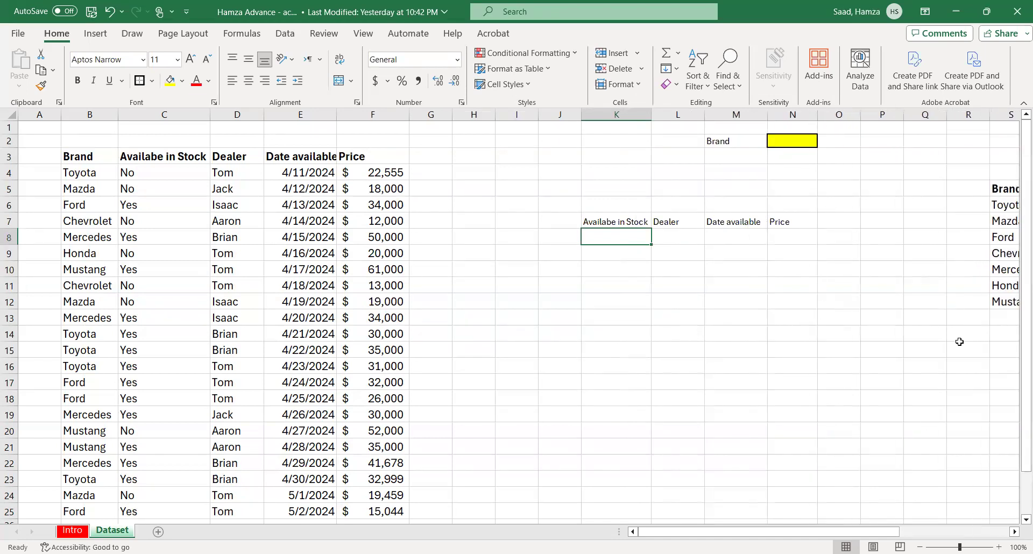
Add a List data validation to cell N2 with source =$S$6:$S$12, and check the choices in its dropdown
{"action": "left_click", "coordinate": [1014, 531]}
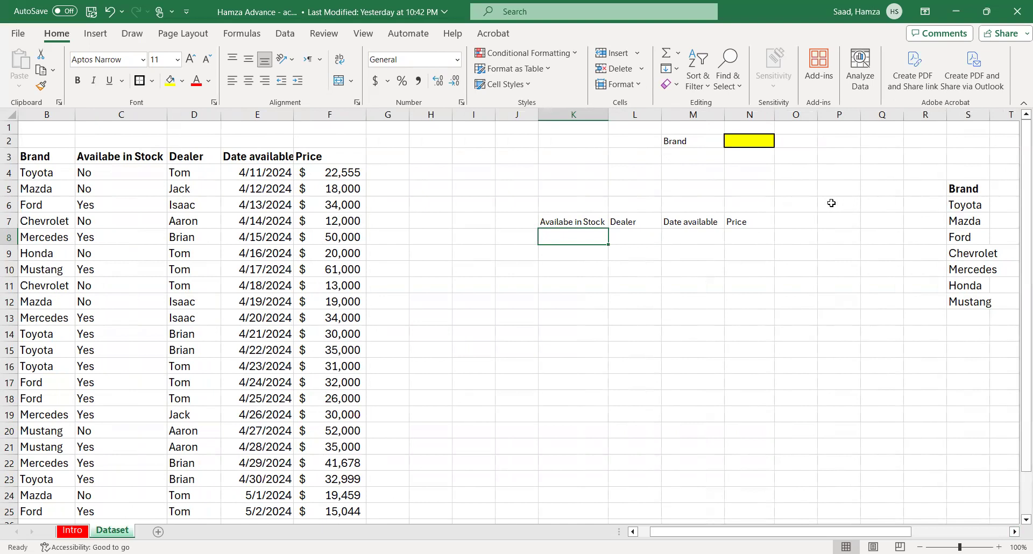
{"action": "left_click", "coordinate": [741, 140]}
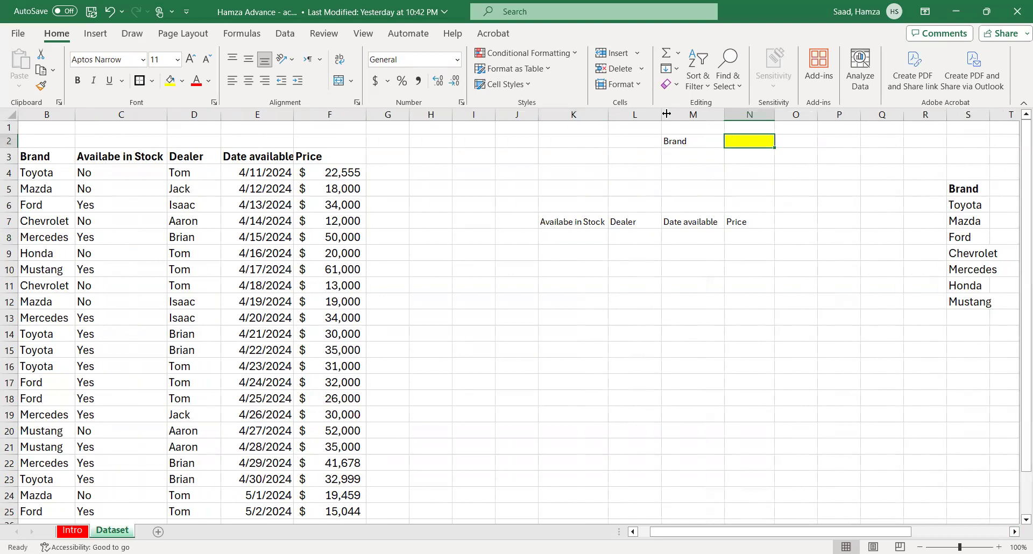
{"action": "left_click", "coordinate": [280, 34]}
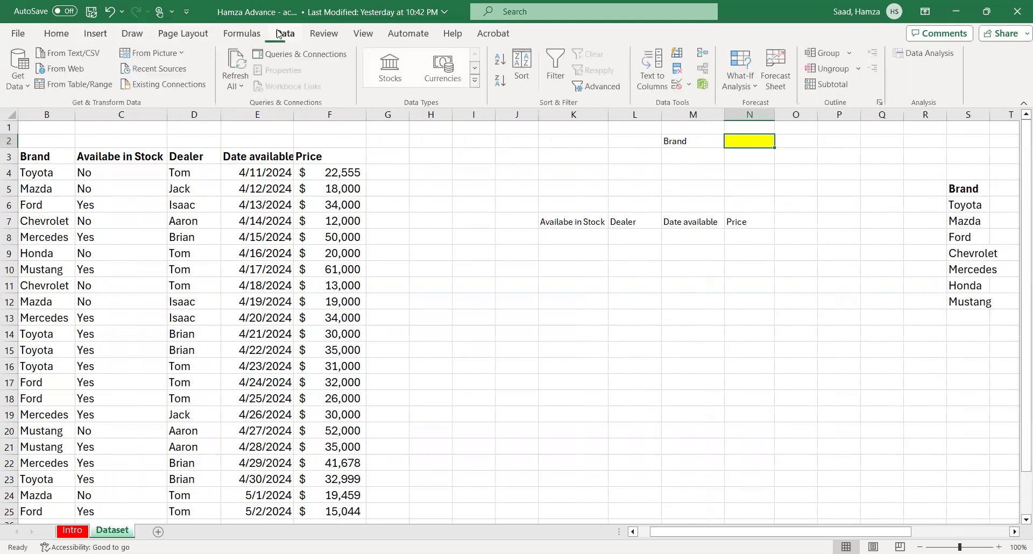
{"action": "left_click", "coordinate": [678, 86]}
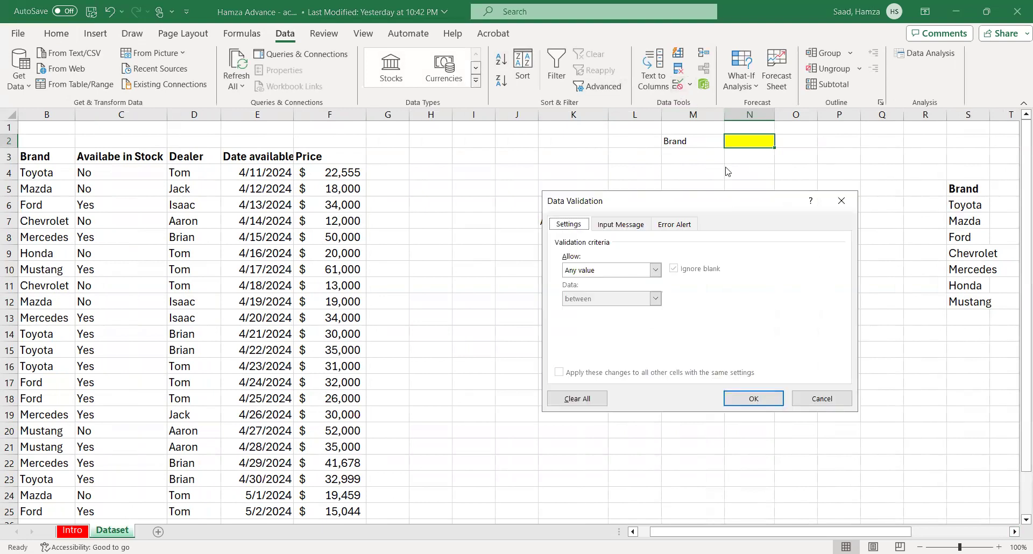
{"action": "left_click_drag", "start_coordinate": [726, 199], "coordinate": [725, 167]}
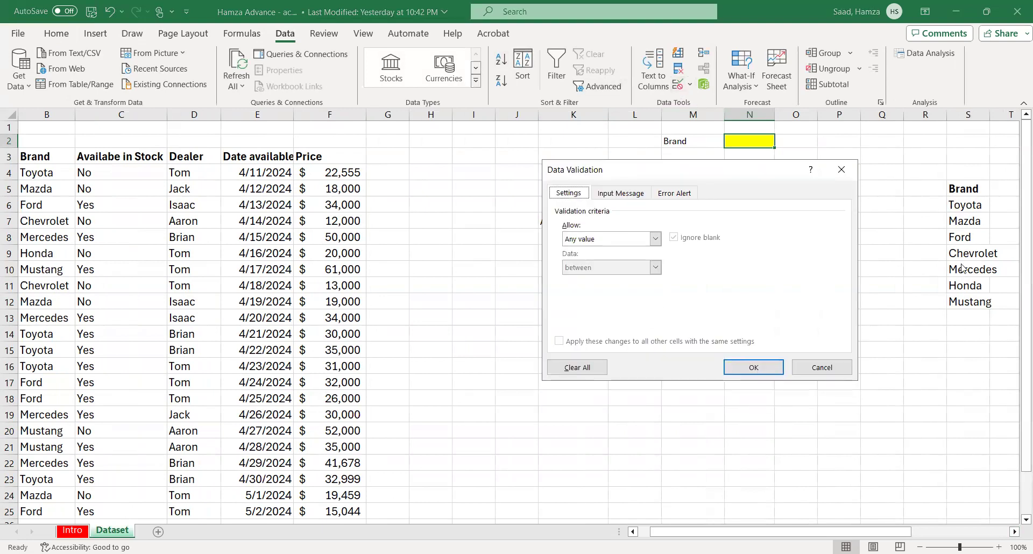
{"action": "left_click", "coordinate": [655, 239]}
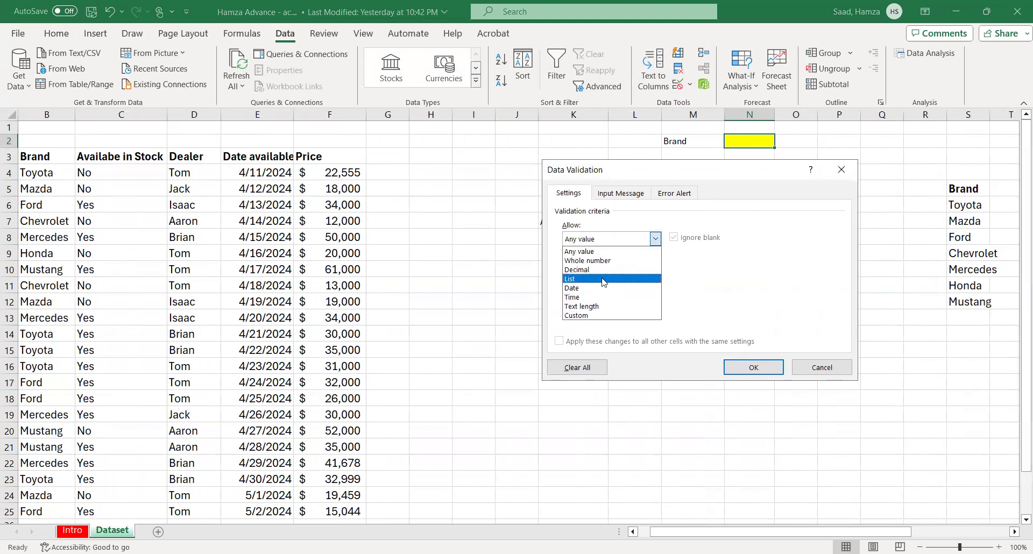
{"action": "left_click", "coordinate": [603, 279]}
{"action": "left_click", "coordinate": [759, 296]}
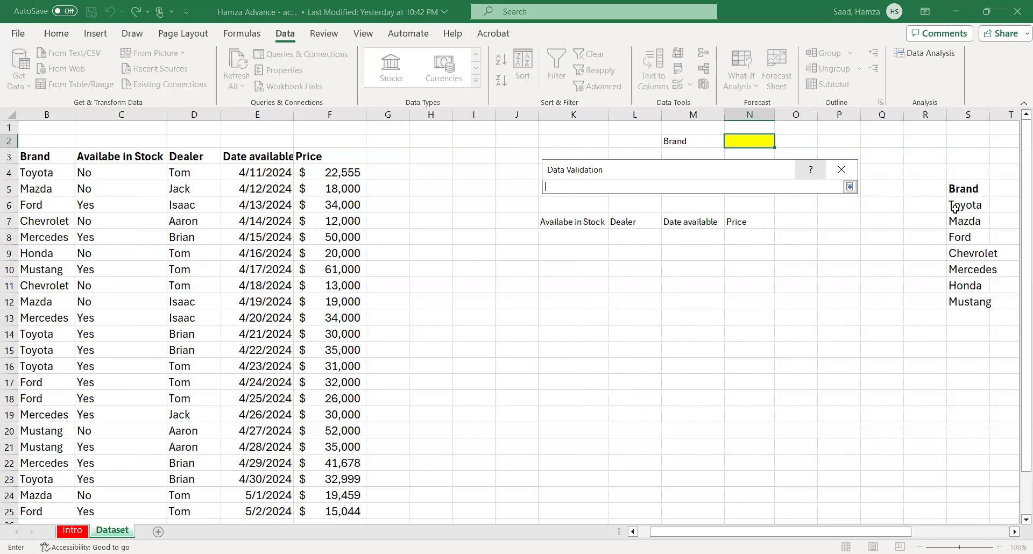
{"action": "left_click_drag", "start_coordinate": [953, 205], "coordinate": [961, 221]}
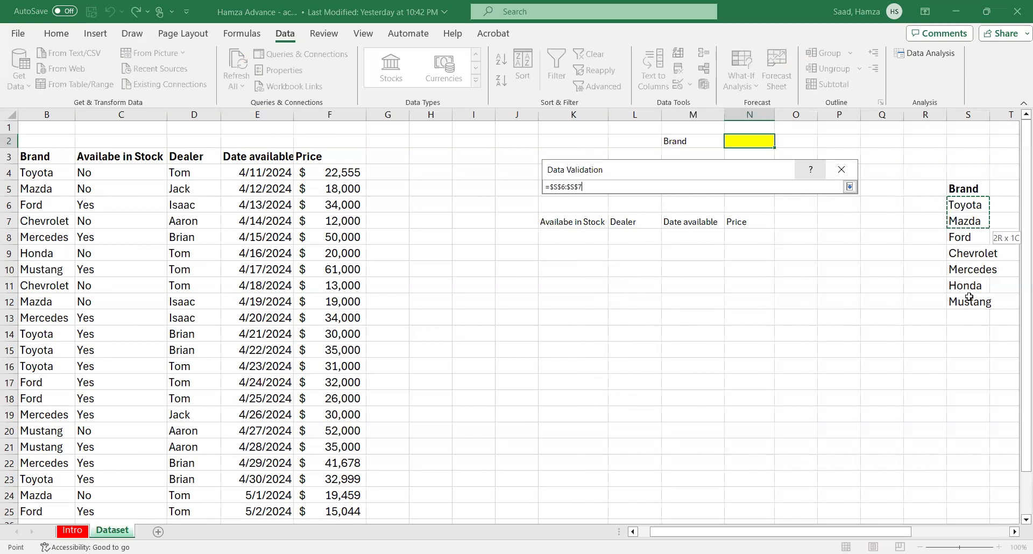
{"action": "left_click_drag", "start_coordinate": [969, 297], "coordinate": [969, 294]}
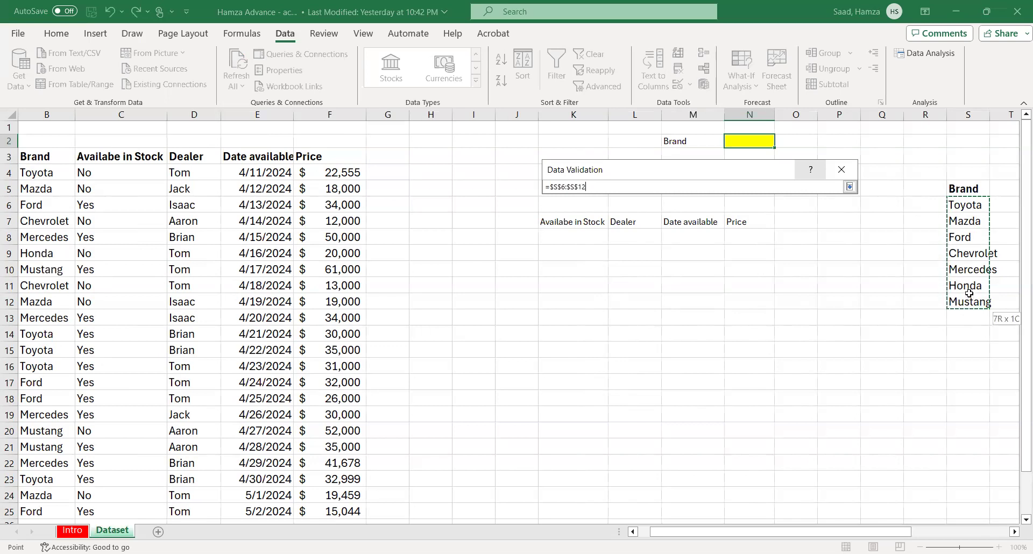
{"action": "left_click", "coordinate": [849, 186]}
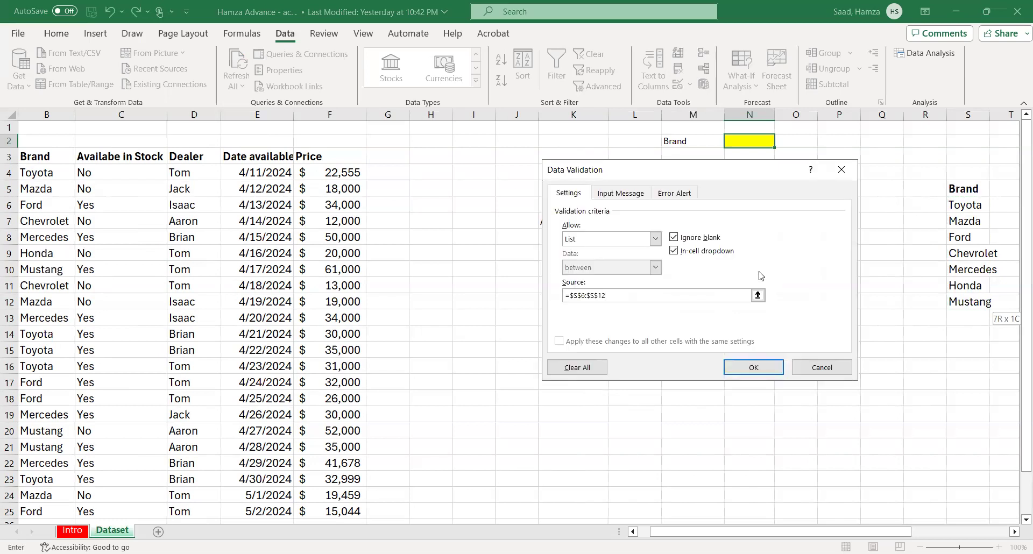
{"action": "left_click", "coordinate": [753, 367]}
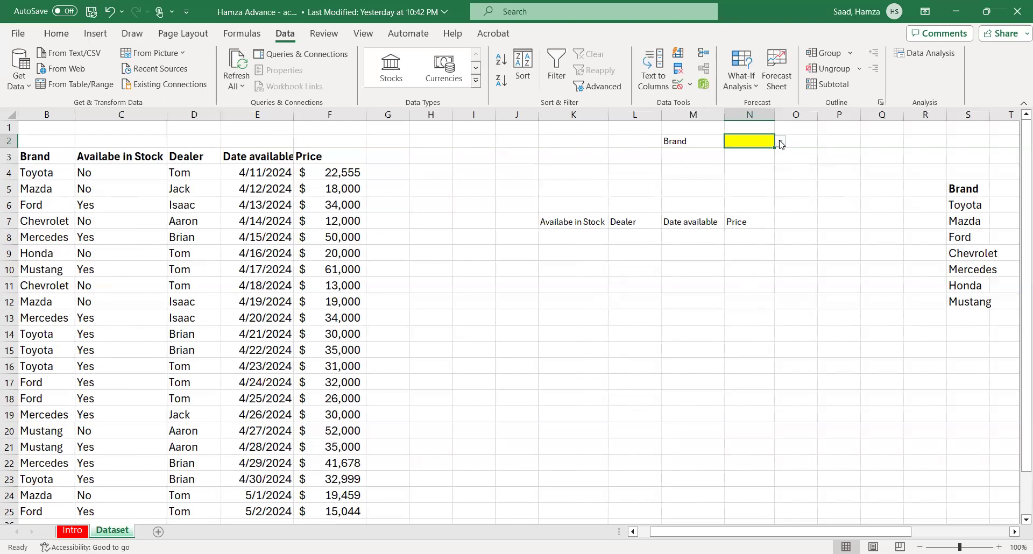
{"action": "key", "text": "alt+Down"}
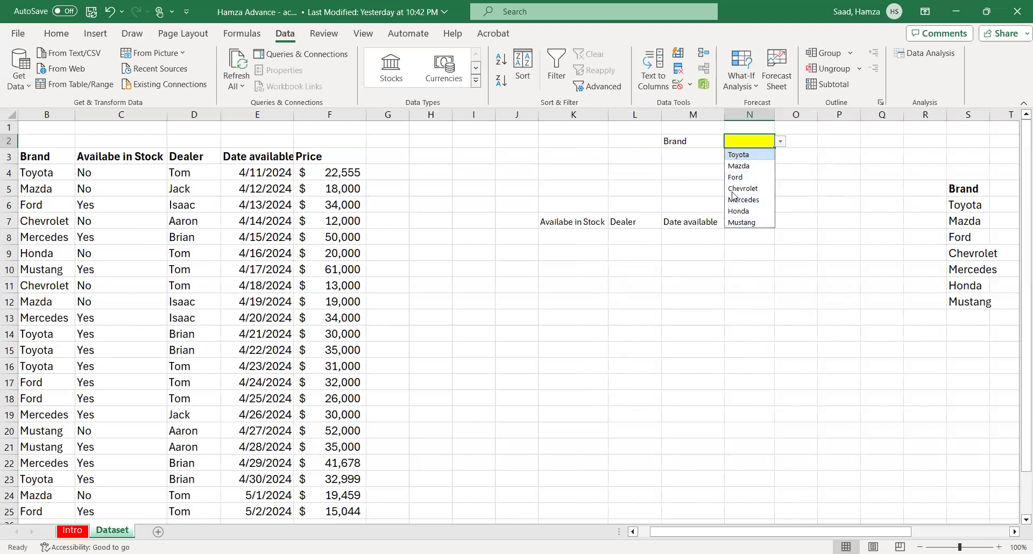
{"action": "left_click", "coordinate": [804, 177]}
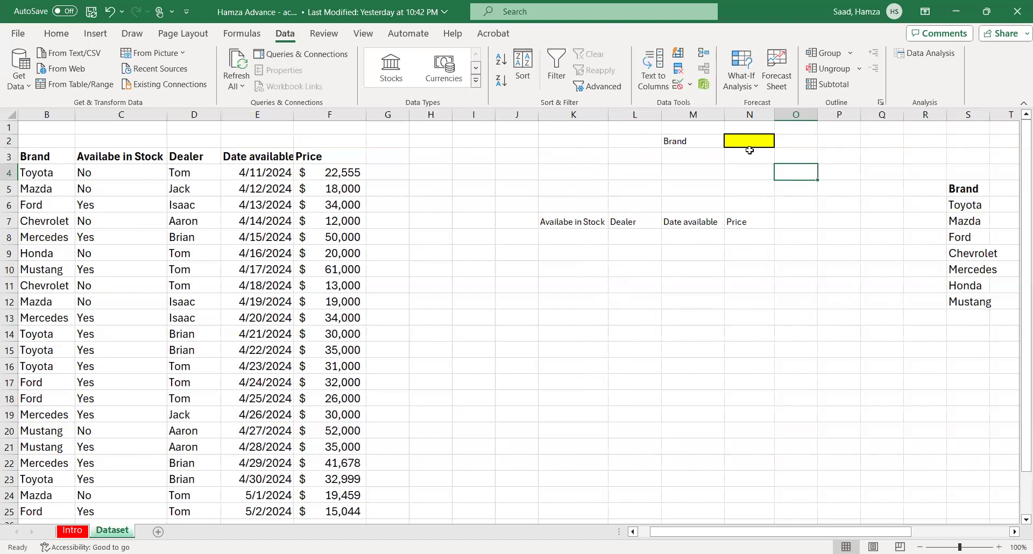
Test the brand dropdown in N2 by choosing Ford, and switch it to Honda
{"action": "left_click", "coordinate": [735, 141]}
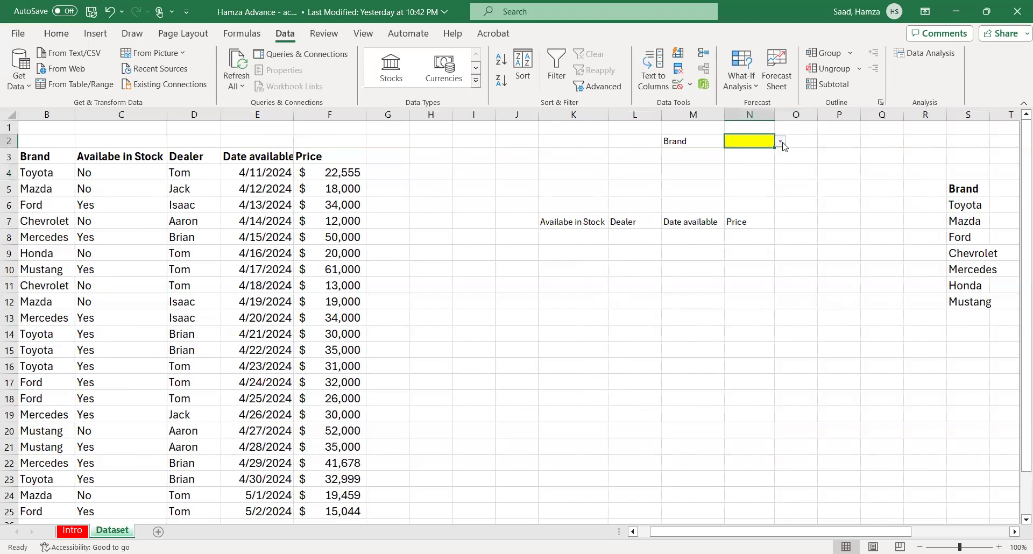
{"action": "left_click", "coordinate": [781, 142]}
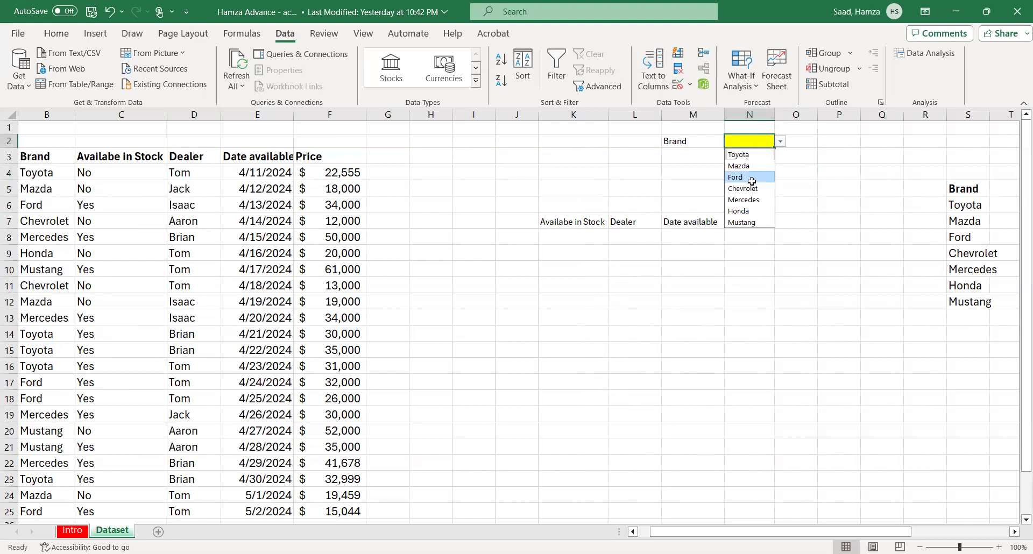
{"action": "left_click", "coordinate": [752, 178]}
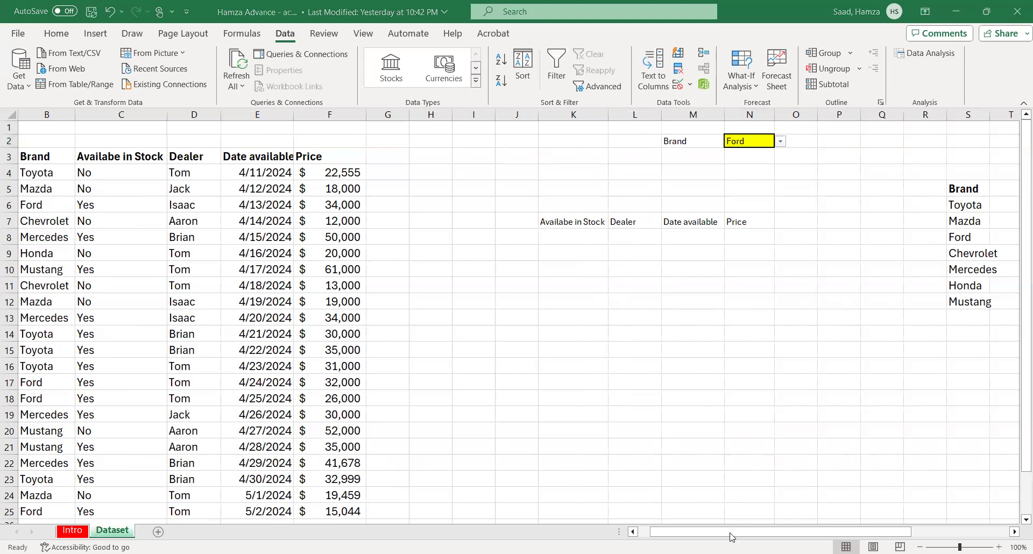
{"action": "left_click_drag", "start_coordinate": [681, 538], "coordinate": [671, 538]}
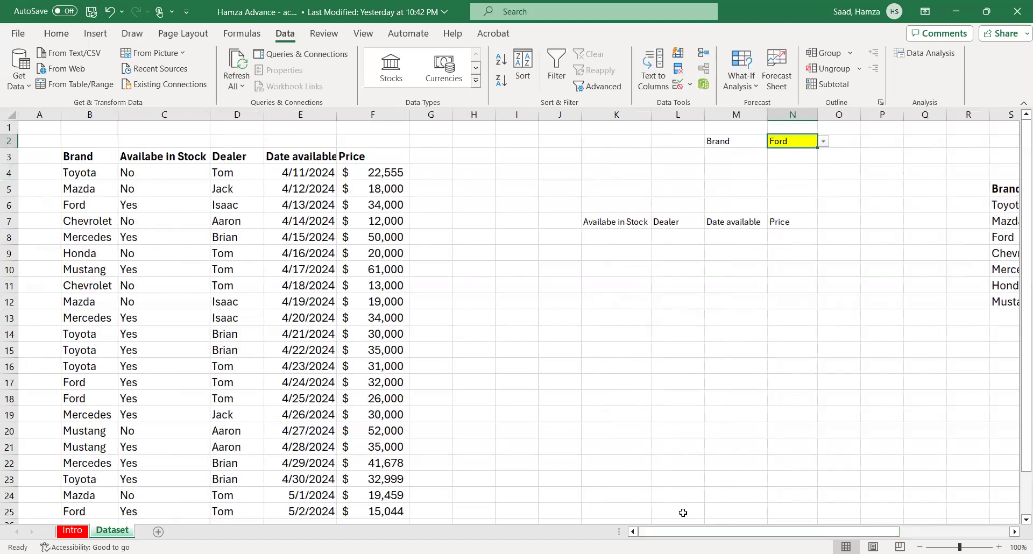
{"action": "left_click", "coordinate": [824, 141]}
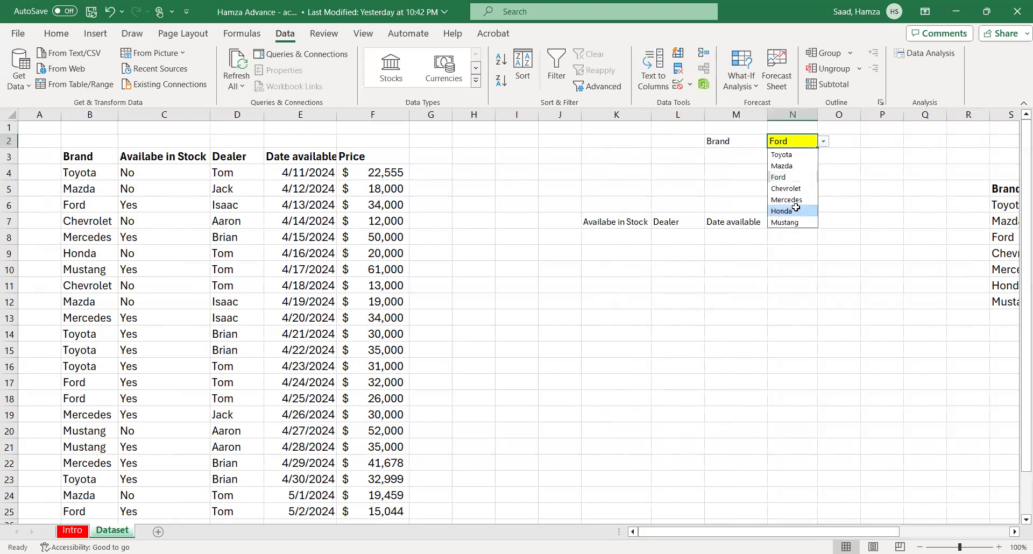
{"action": "left_click", "coordinate": [793, 209]}
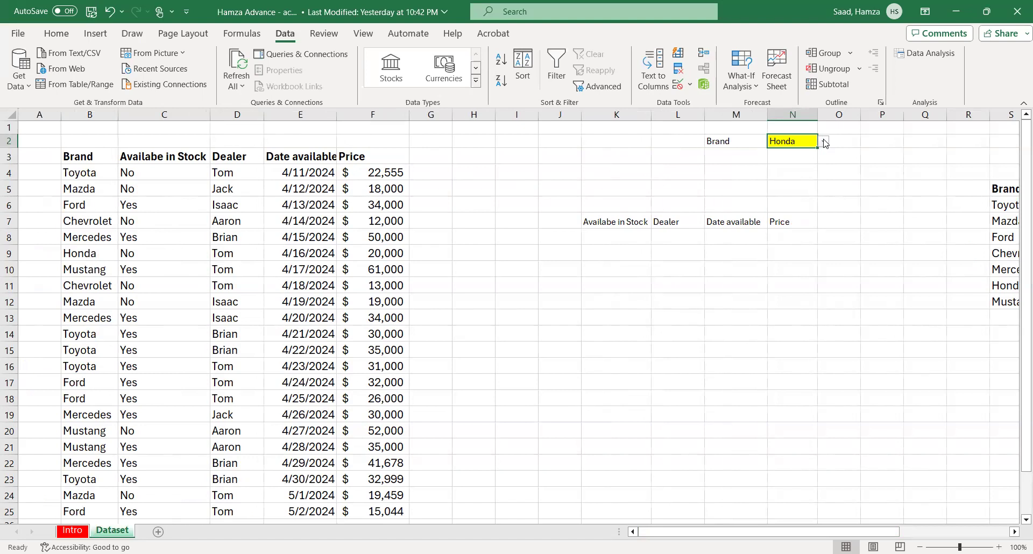
Insert a new column before the stock availability column and title it Included in C3
{"action": "left_click", "coordinate": [148, 161]}
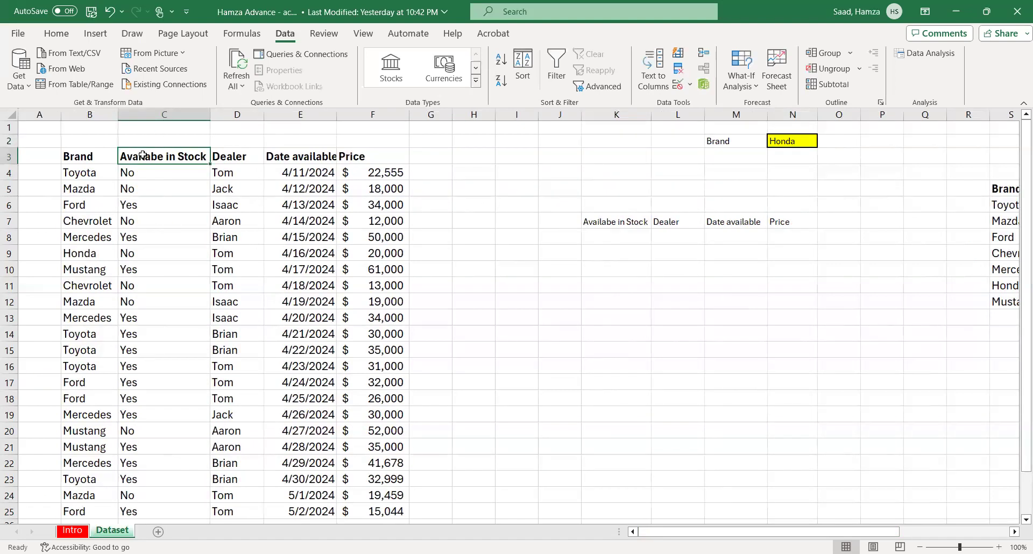
{"action": "left_click", "coordinate": [152, 113]}
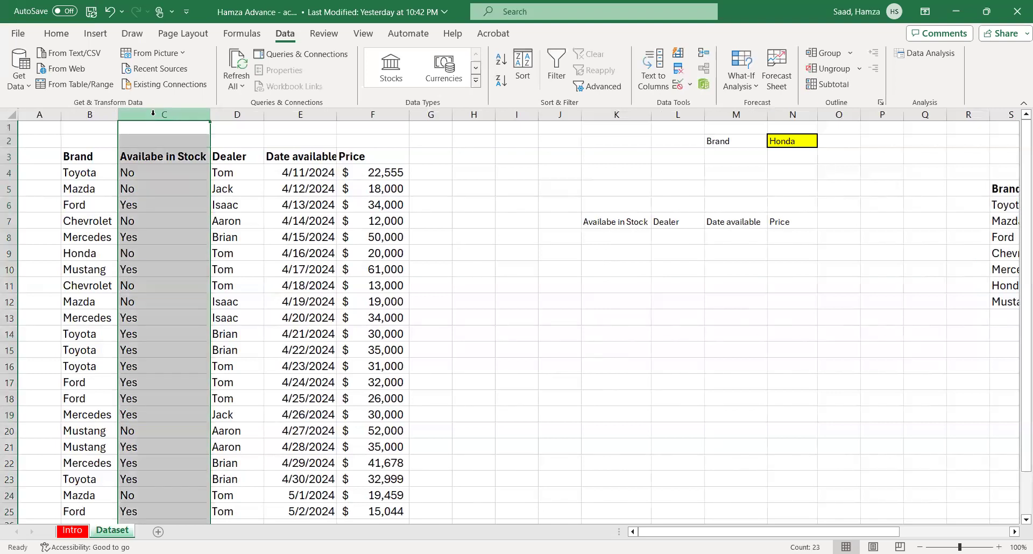
{"action": "right_click", "coordinate": [165, 185]}
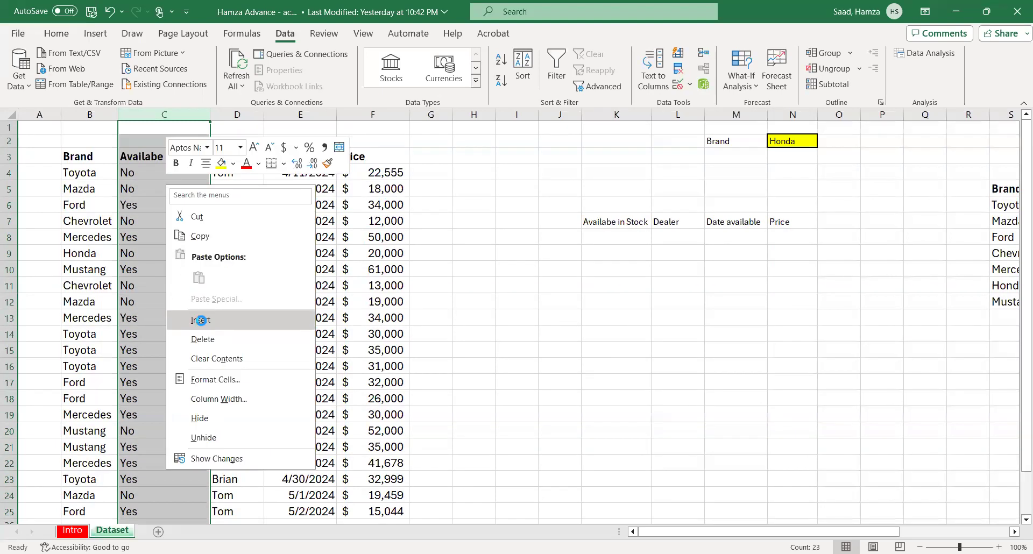
{"action": "left_click", "coordinate": [201, 320]}
{"action": "left_click", "coordinate": [129, 219]}
{"action": "left_click", "coordinate": [151, 156]}
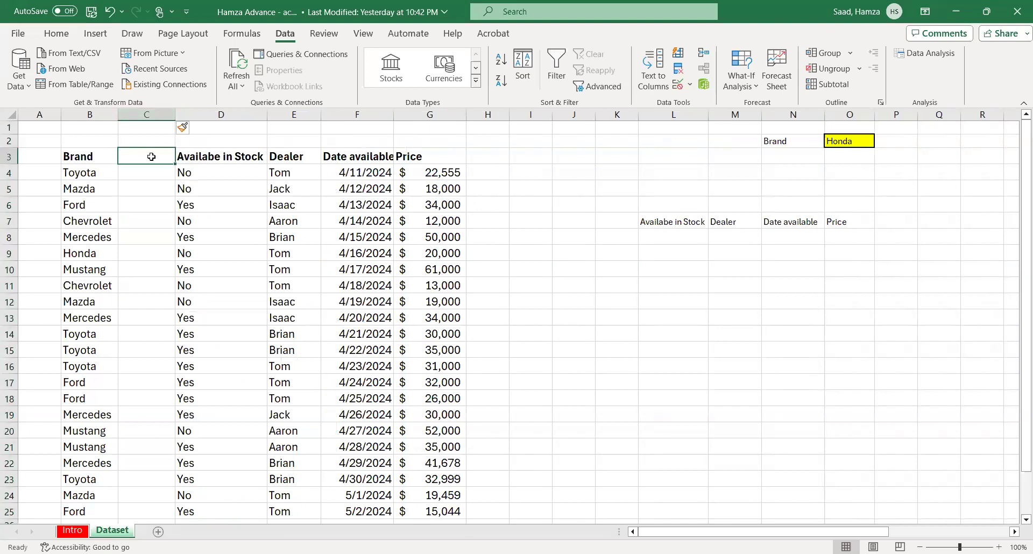
{"action": "type", "text": "I"}
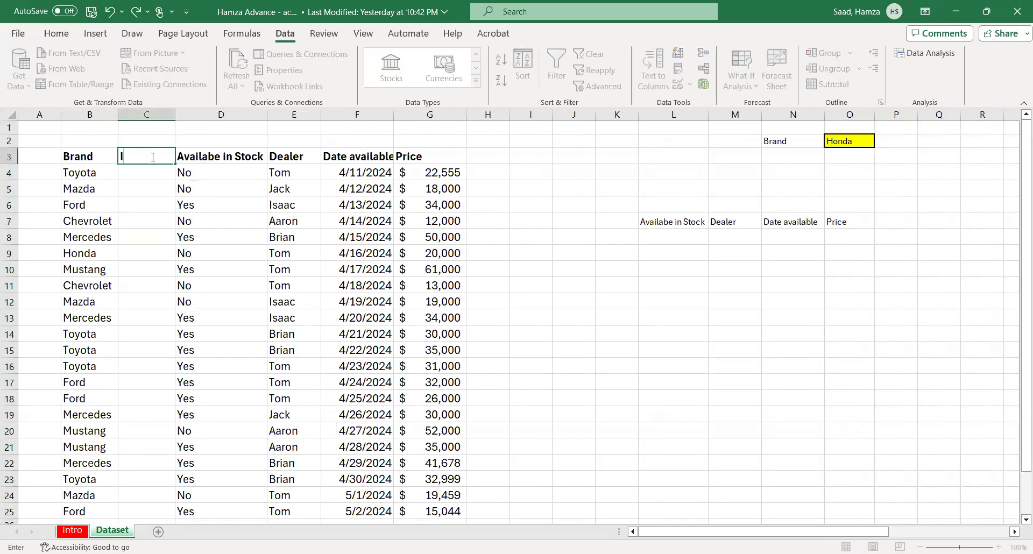
{"action": "type", "text": "ncluded"}
{"action": "left_click", "coordinate": [168, 206]}
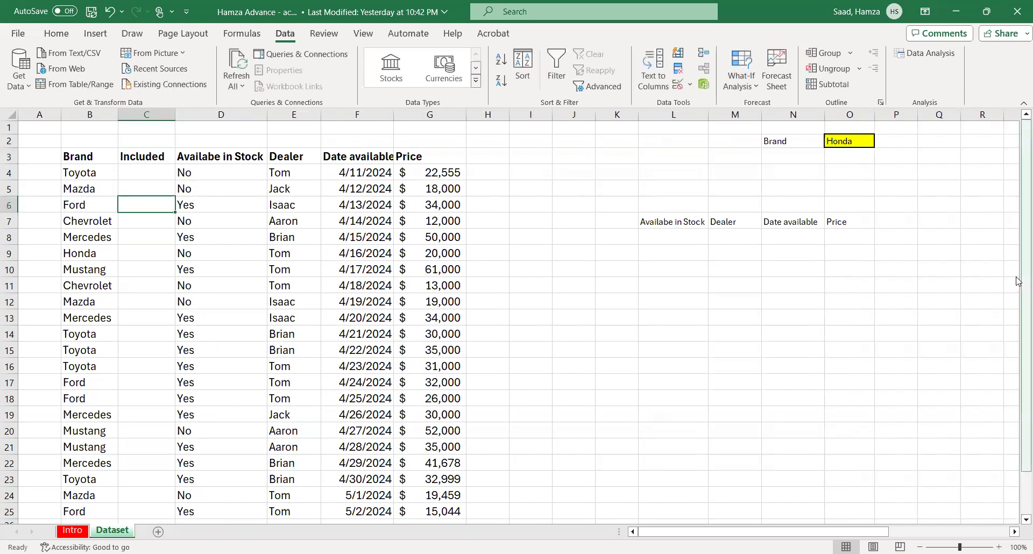
Enter a formula in C4 that tests whether the brand in B4 equals the chosen brand in $O$2
{"action": "mouse_move", "coordinate": [1018, 281]}
{"action": "left_mouse_down"}
{"action": "mouse_move", "coordinate": [1019, 343]}
{"action": "mouse_move", "coordinate": [1019, 286]}
{"action": "left_mouse_up"}
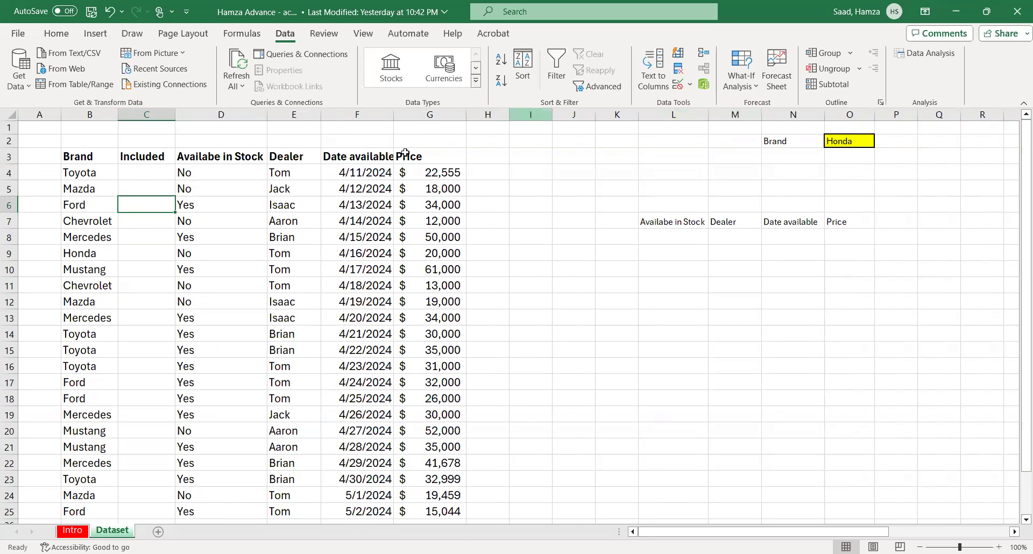
{"action": "left_click", "coordinate": [136, 173]}
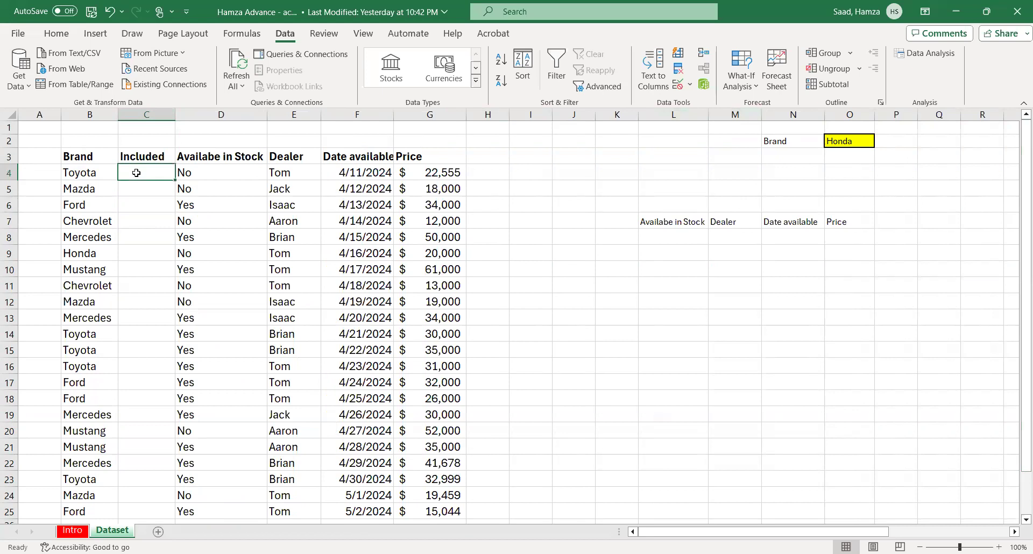
{"action": "type", "text": "="}
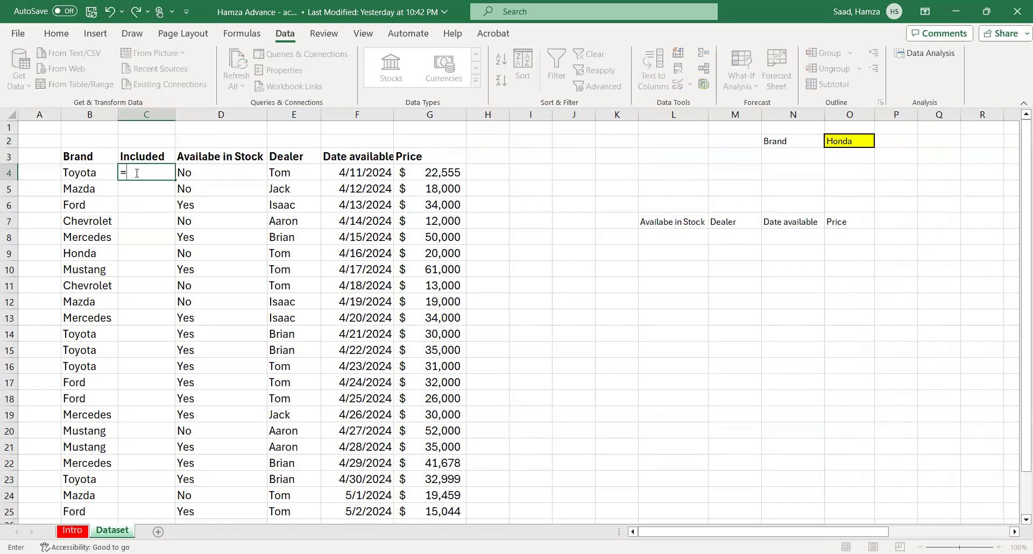
{"action": "left_click", "coordinate": [71, 173]}
{"action": "type", "text": "="}
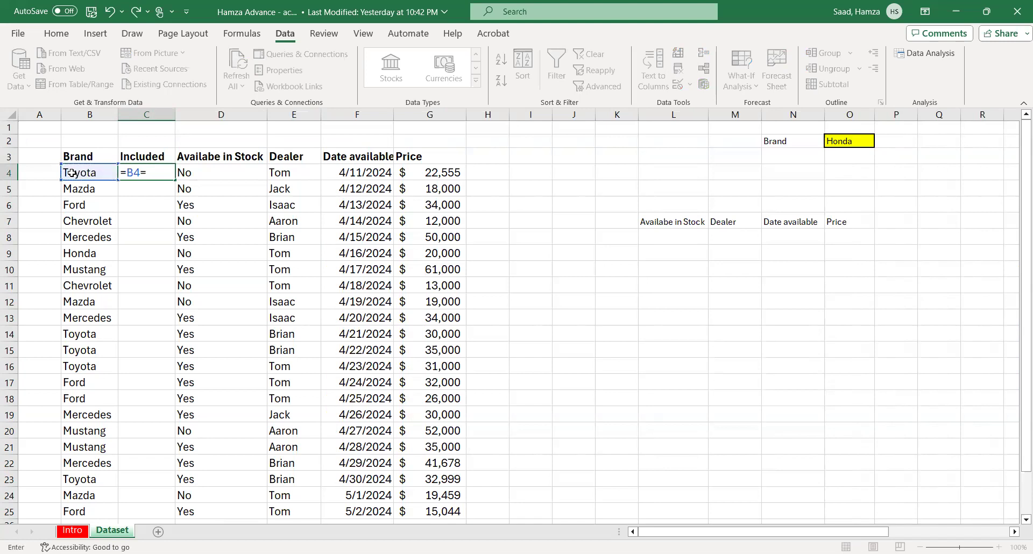
{"action": "left_click", "coordinate": [850, 140]}
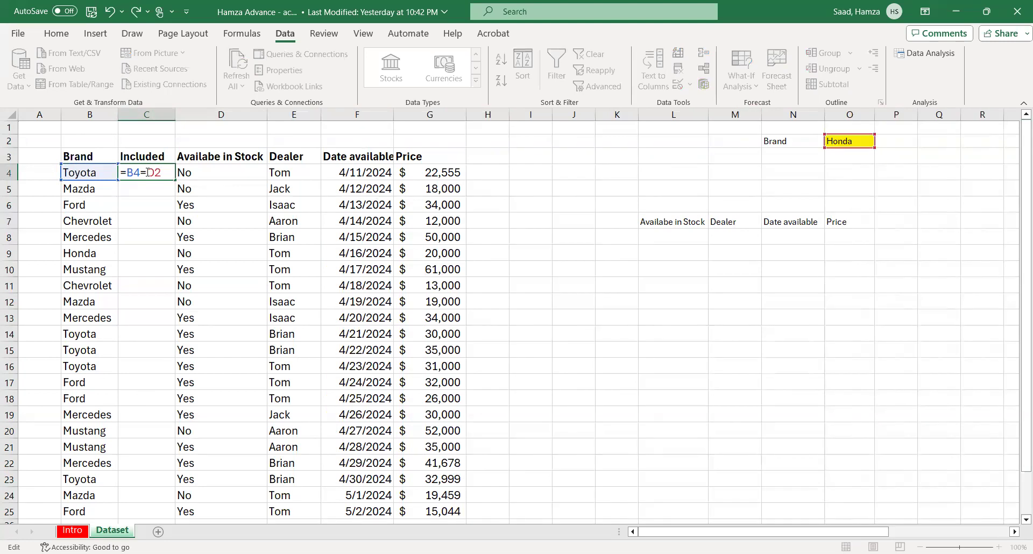
{"action": "left_click", "coordinate": [147, 172]}
{"action": "type", "text": "$"}
{"action": "left_click", "coordinate": [161, 173]}
{"action": "type", "text": "$"}
{"action": "key", "text": "Return"}
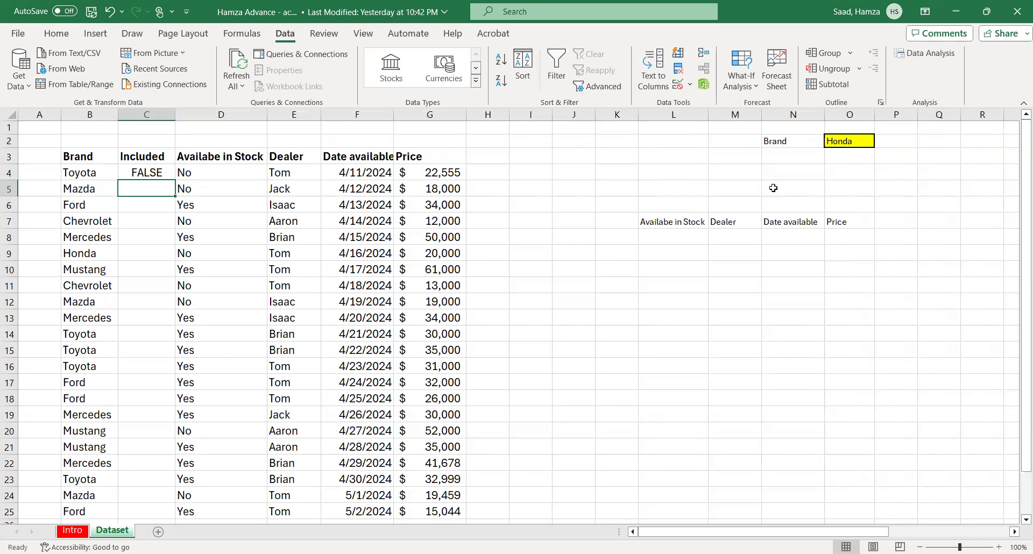
Set the brand dropdown in O2 to Toyota to test the comparison in C4
{"action": "left_click", "coordinate": [852, 143]}
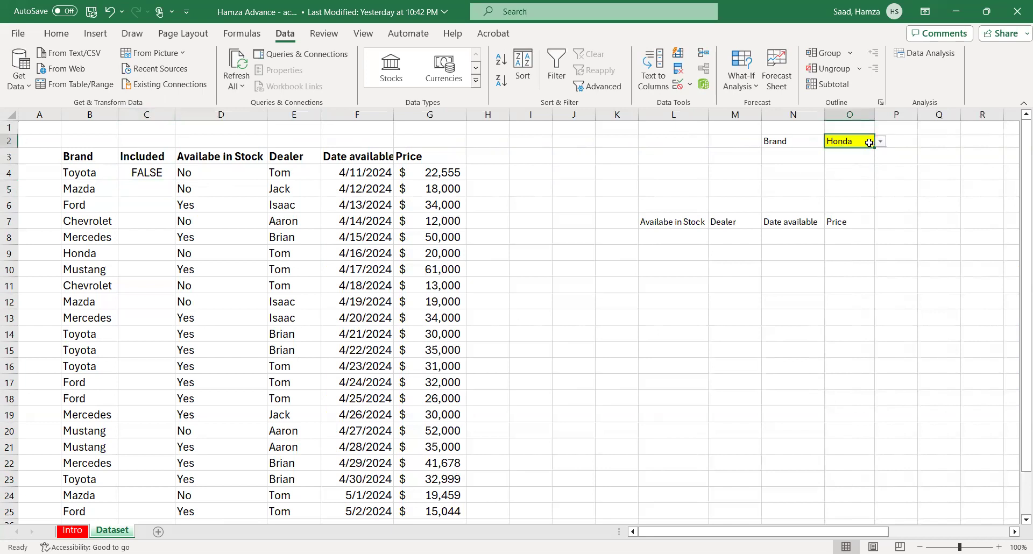
{"action": "left_click", "coordinate": [881, 142]}
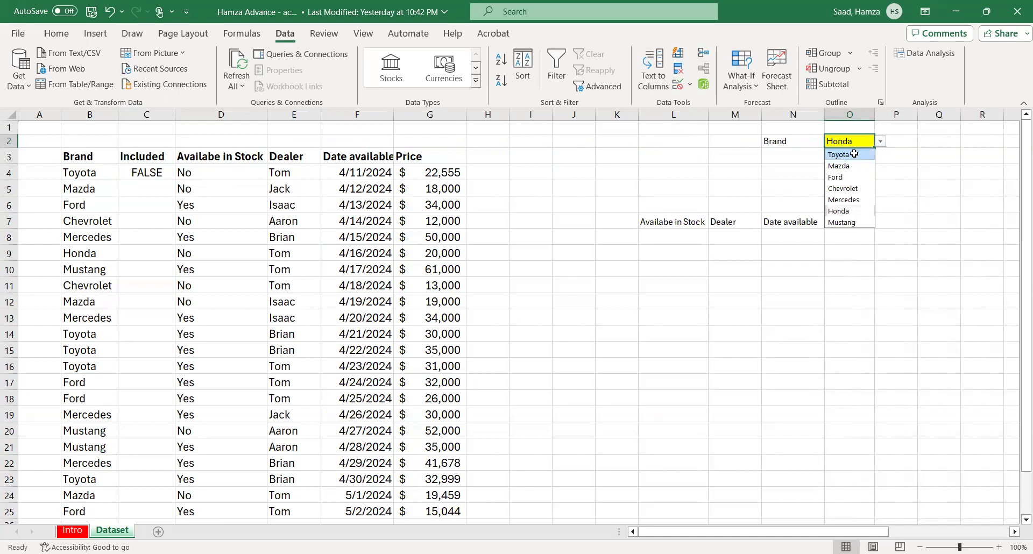
{"action": "left_click", "coordinate": [855, 155]}
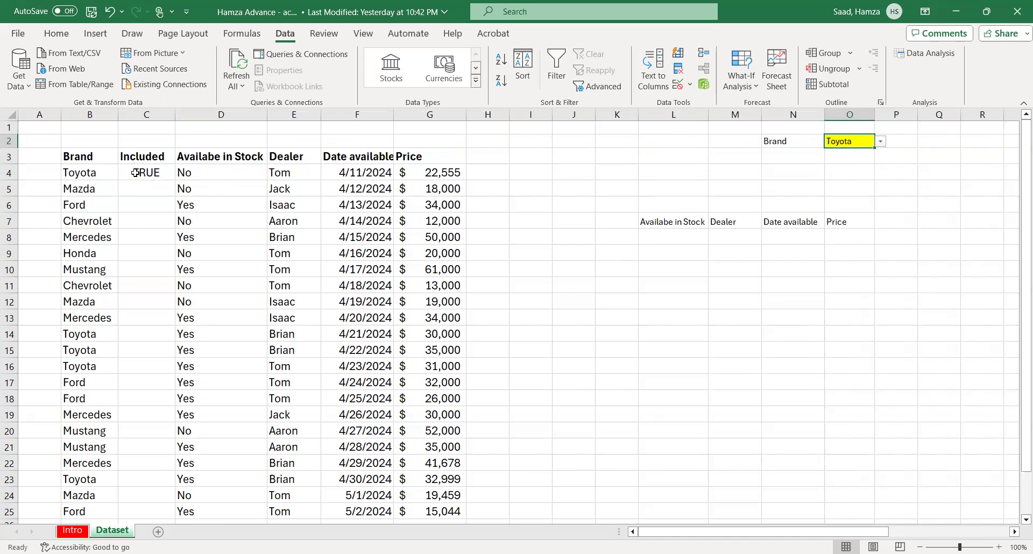
Fill the comparison formula from C4 down the whole Included column
{"action": "left_click", "coordinate": [139, 173]}
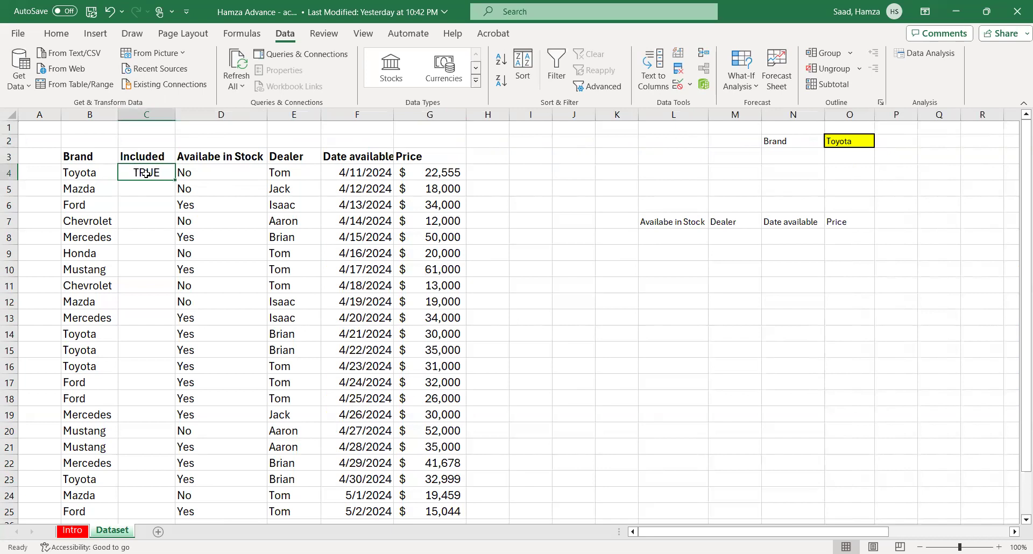
{"action": "double_click", "coordinate": [175, 180]}
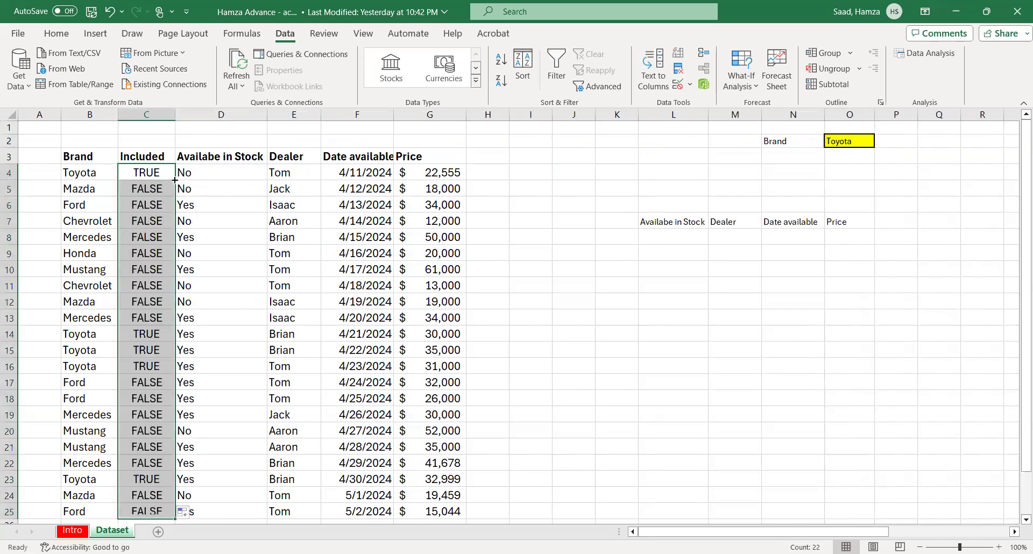
{"action": "left_click_drag", "start_coordinate": [1017, 245], "coordinate": [1017, 209]}
Change the brand selection in O2 to Ford
{"action": "left_click", "coordinate": [854, 141]}
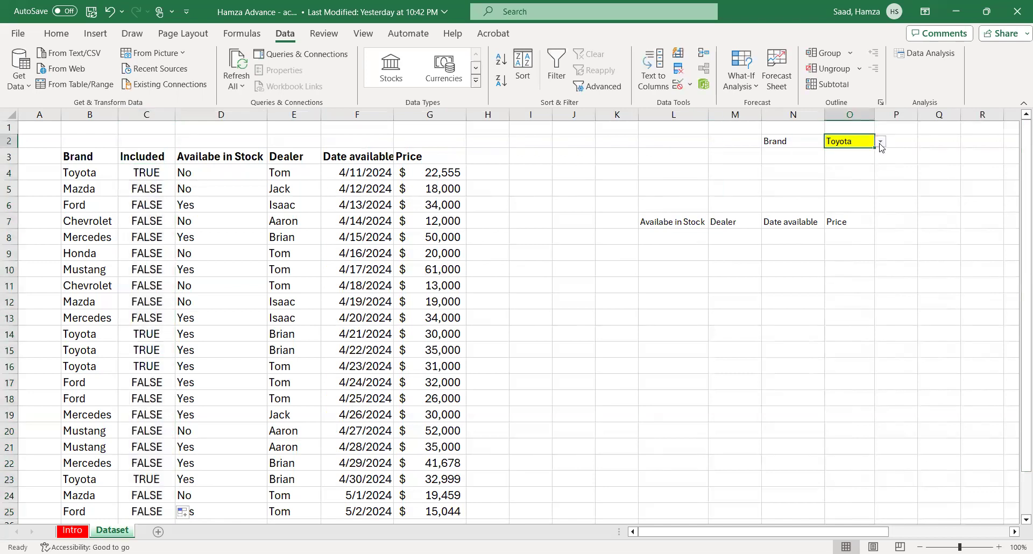
{"action": "left_click", "coordinate": [880, 142]}
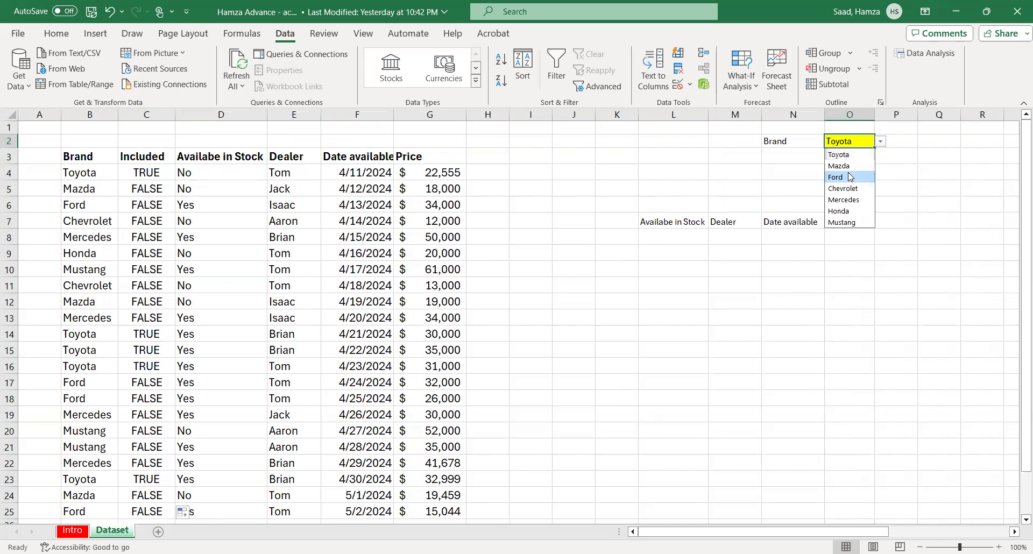
{"action": "left_click", "coordinate": [850, 177]}
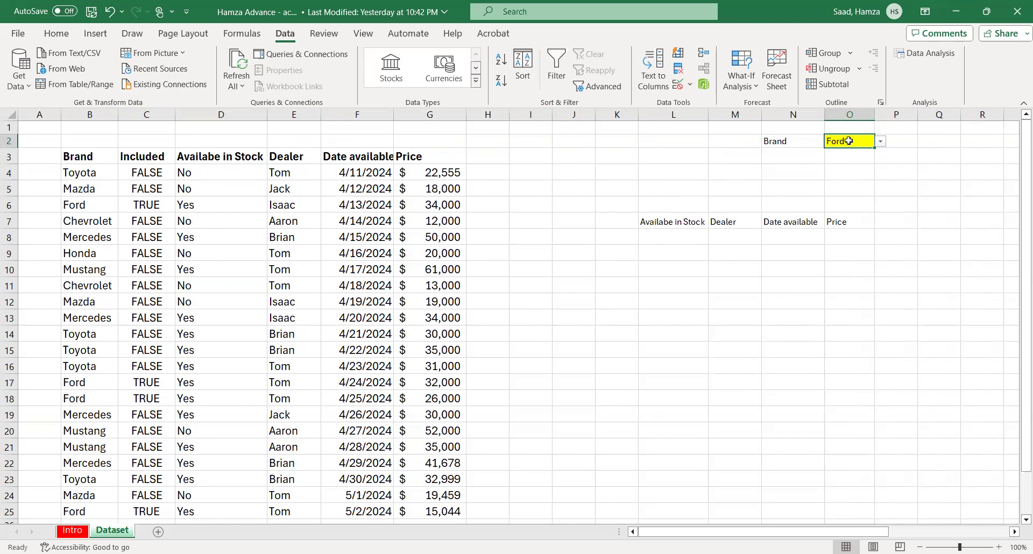
Select cell L8 below the linked stock header and display the formula bar
{"action": "left_click", "coordinate": [668, 234]}
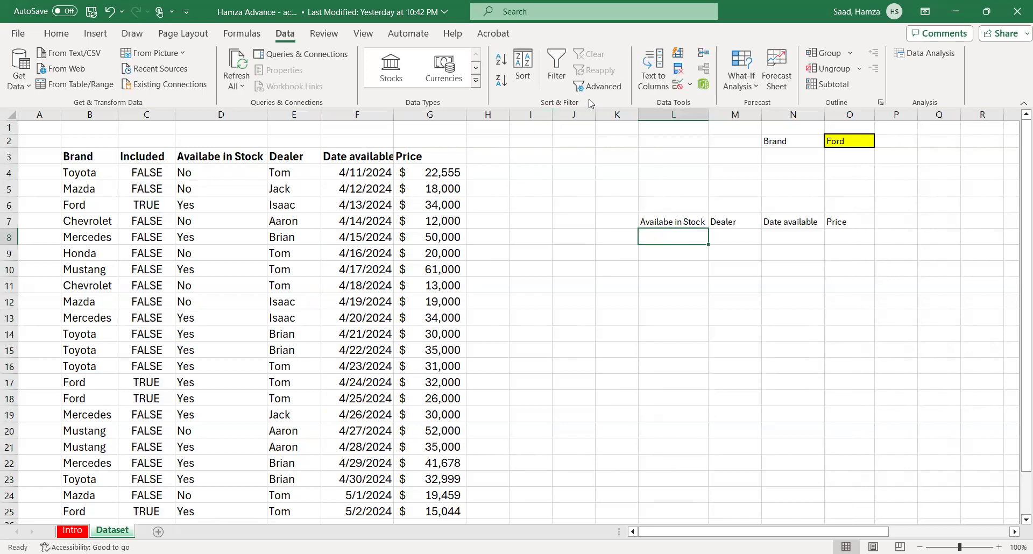
{"action": "left_click", "coordinate": [362, 34]}
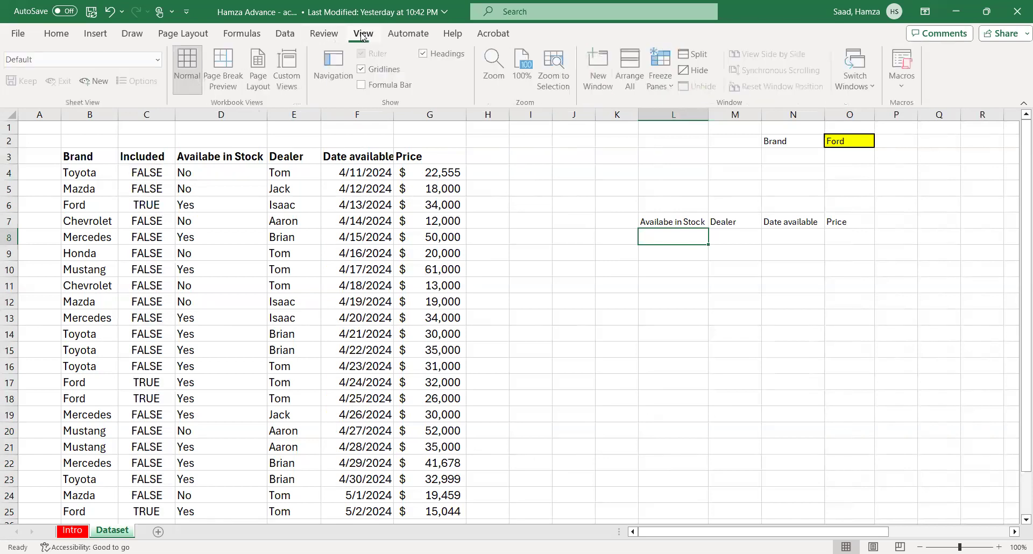
{"action": "left_click", "coordinate": [363, 86]}
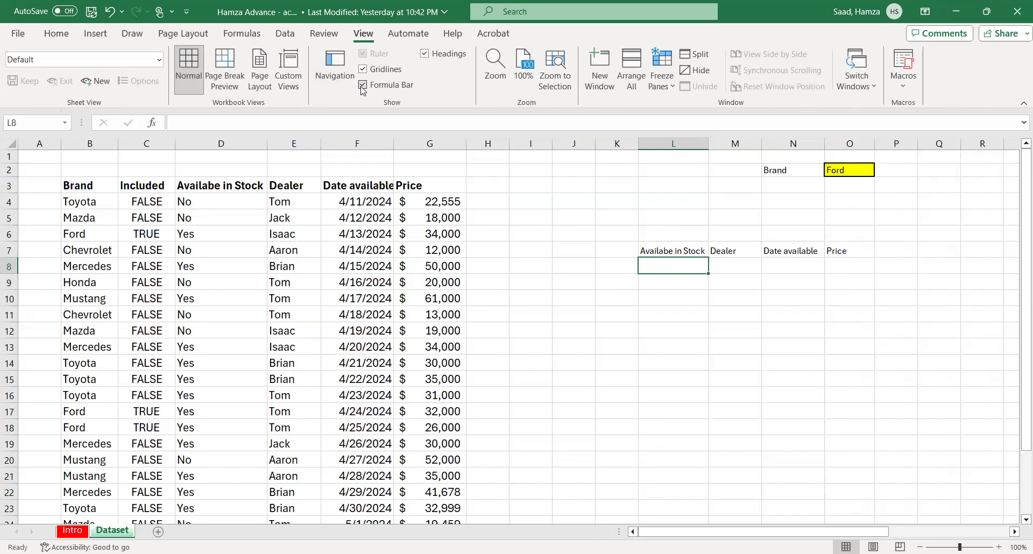
Search the function library for "filter" and insert the FILTER function into cell L8
{"action": "left_click", "coordinate": [154, 123]}
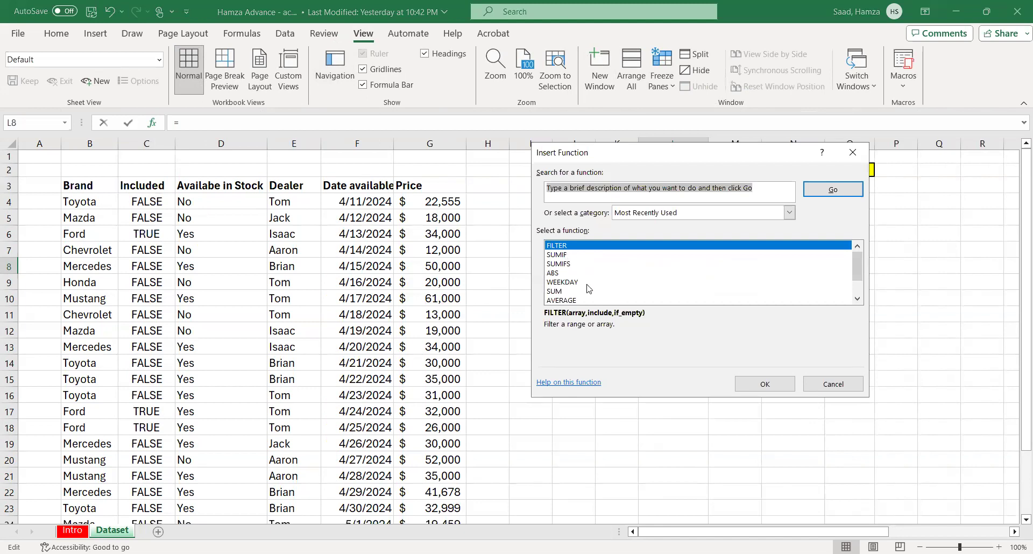
{"action": "key", "text": "BackSpace"}
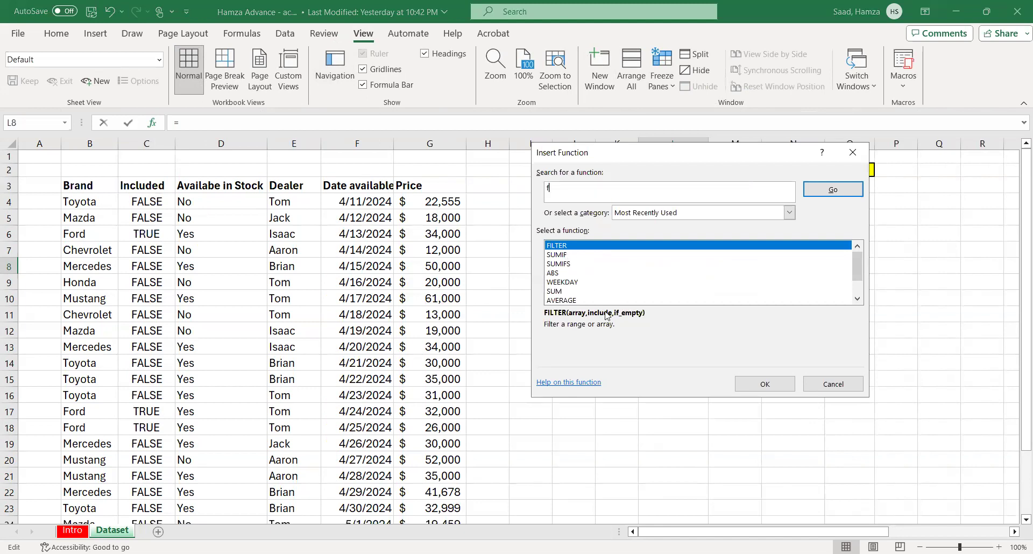
{"action": "key", "text": "Return"}
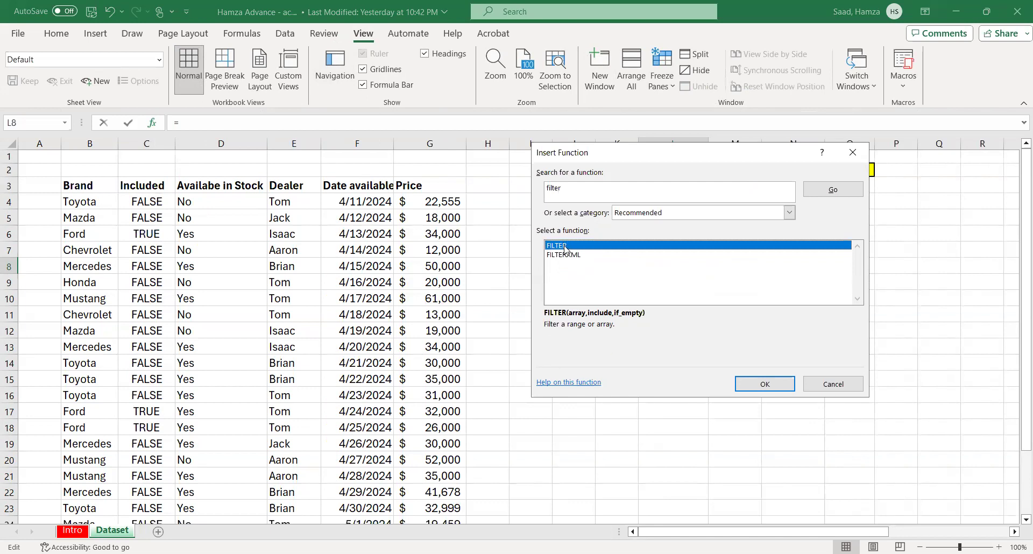
{"action": "left_click", "coordinate": [762, 385]}
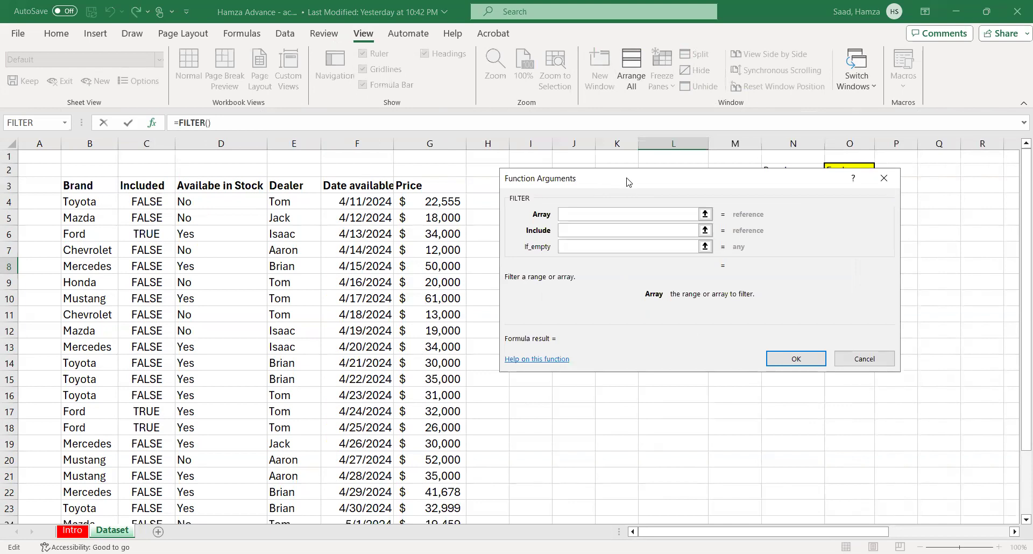
{"action": "left_click_drag", "start_coordinate": [628, 182], "coordinate": [705, 188]}
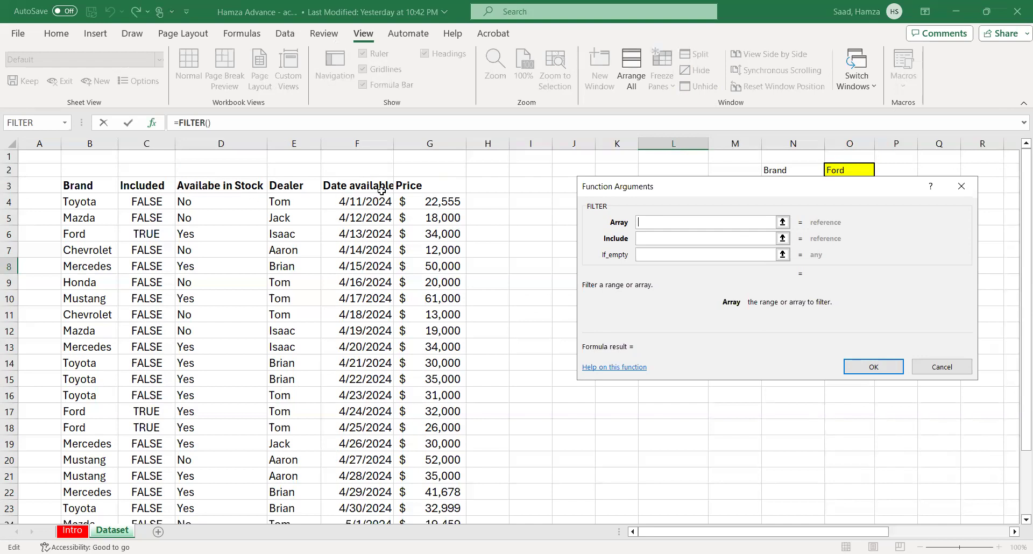
Set the FILTER function's Array argument to the stock, dealer, date and price data in D4:G25
{"action": "left_click", "coordinate": [783, 222]}
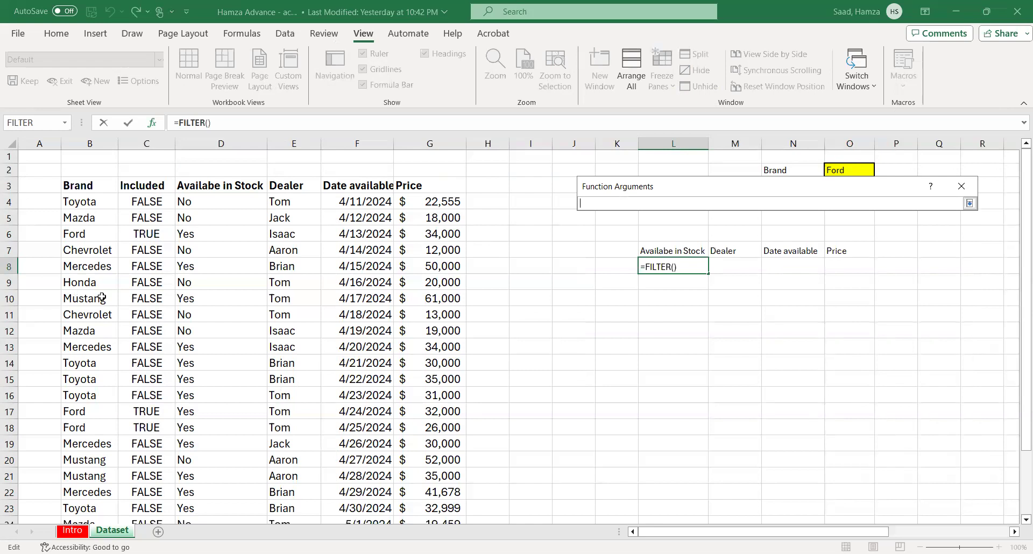
{"action": "left_click", "coordinate": [181, 198]}
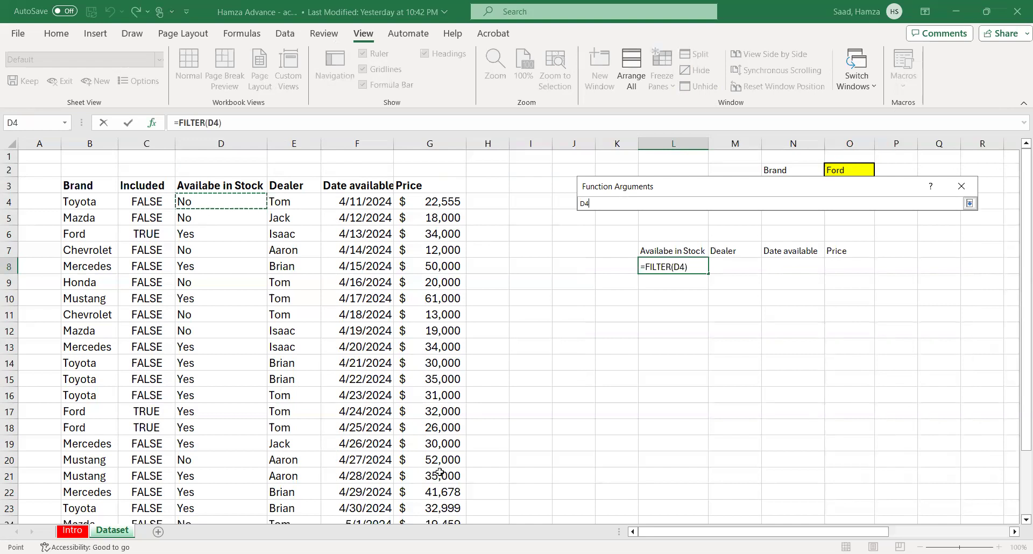
{"action": "key", "text": "ctrl+shift+Right"}
{"action": "key", "text": "ctrl+shift+Down"}
{"action": "left_click_drag", "start_coordinate": [1024, 404], "coordinate": [1017, 161]}
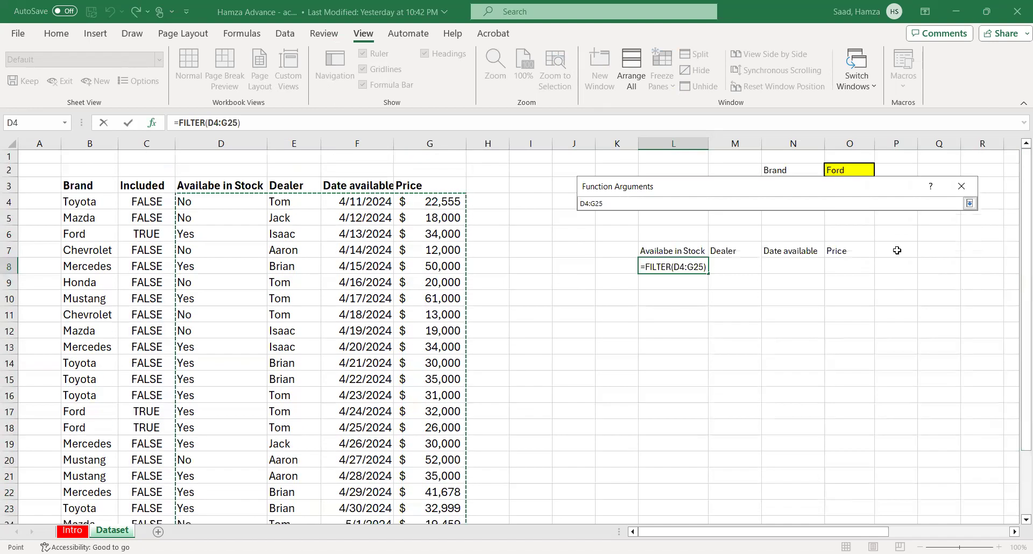
{"action": "left_click", "coordinate": [970, 204]}
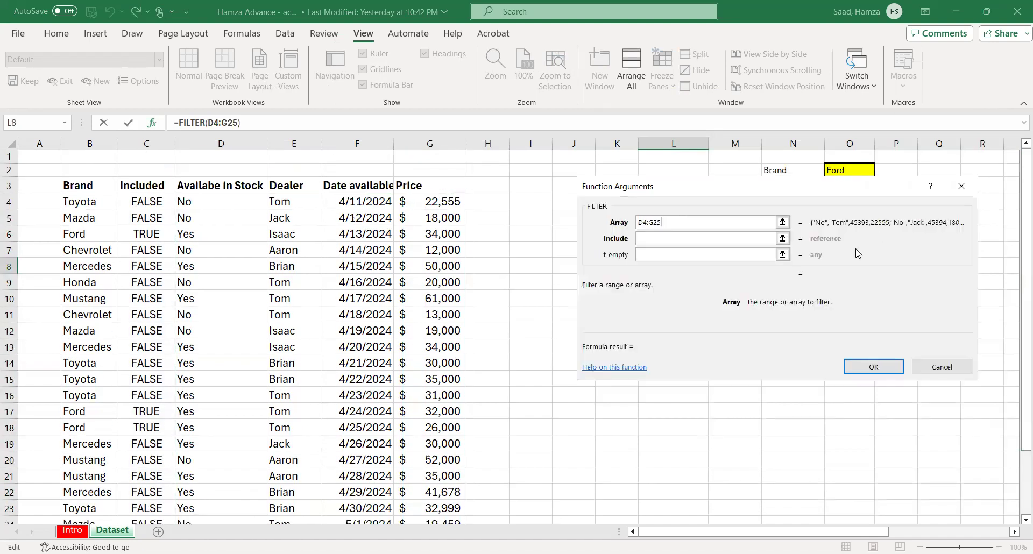
Complete the FILTER function with C4:C25 as its Include argument, and undo the formula entry in L8
{"action": "left_click", "coordinate": [783, 238]}
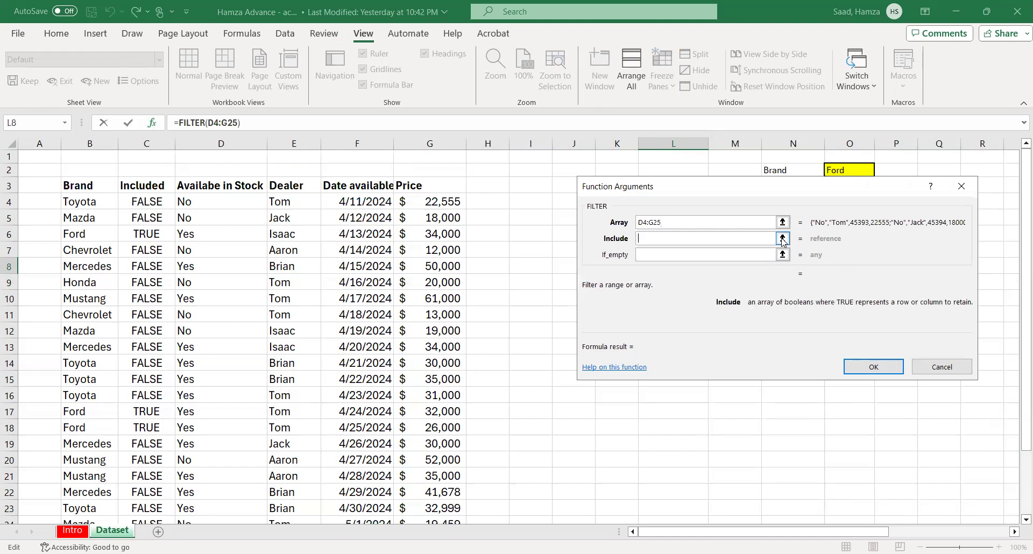
{"action": "left_click", "coordinate": [131, 199]}
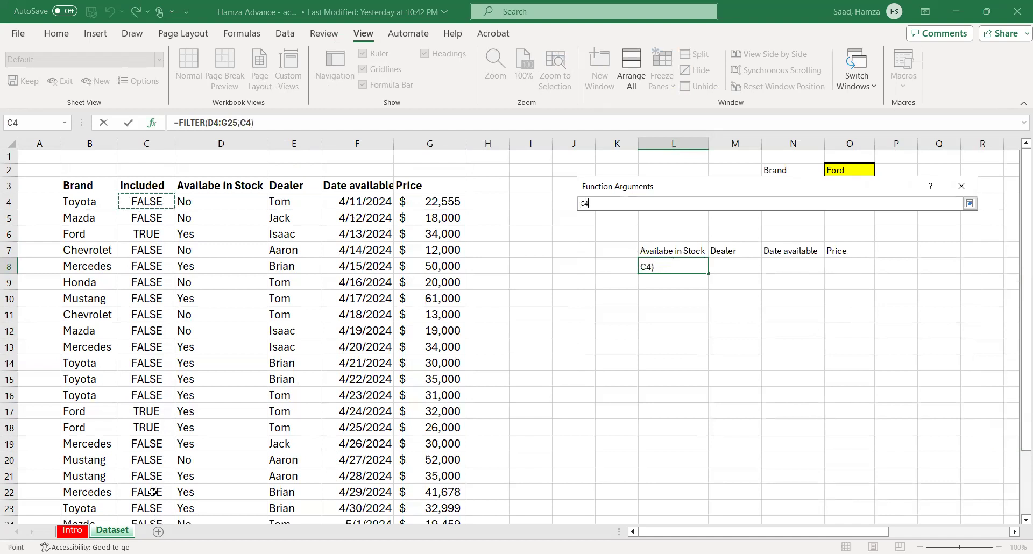
{"action": "key", "text": "ctrl+shift+Down"}
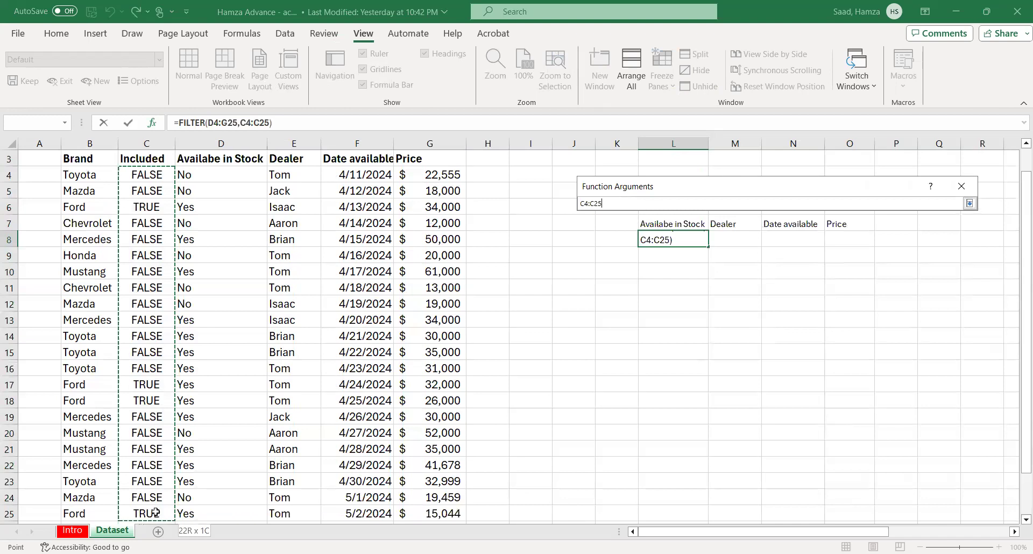
{"action": "left_click_drag", "start_coordinate": [1026, 302], "coordinate": [1019, 277]}
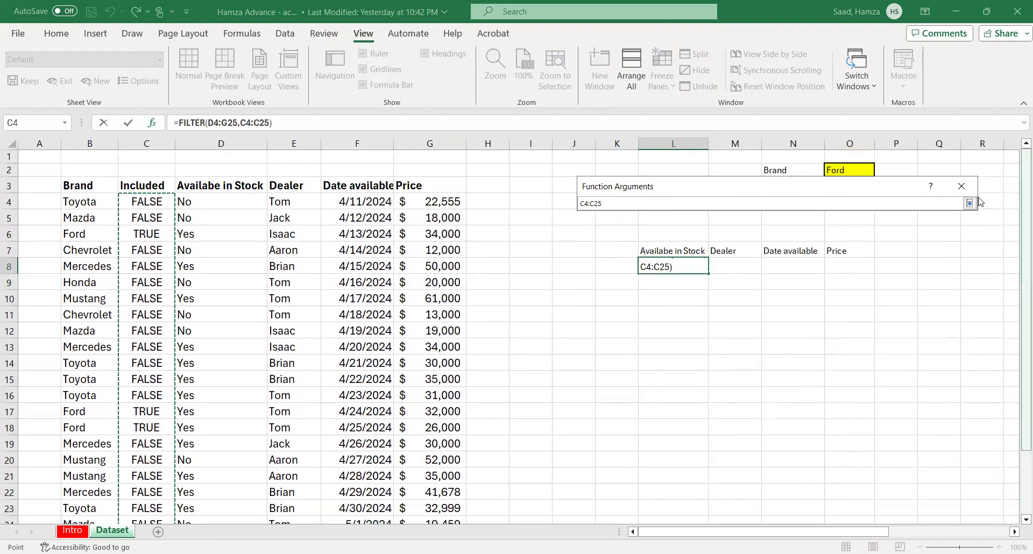
{"action": "left_click", "coordinate": [969, 204]}
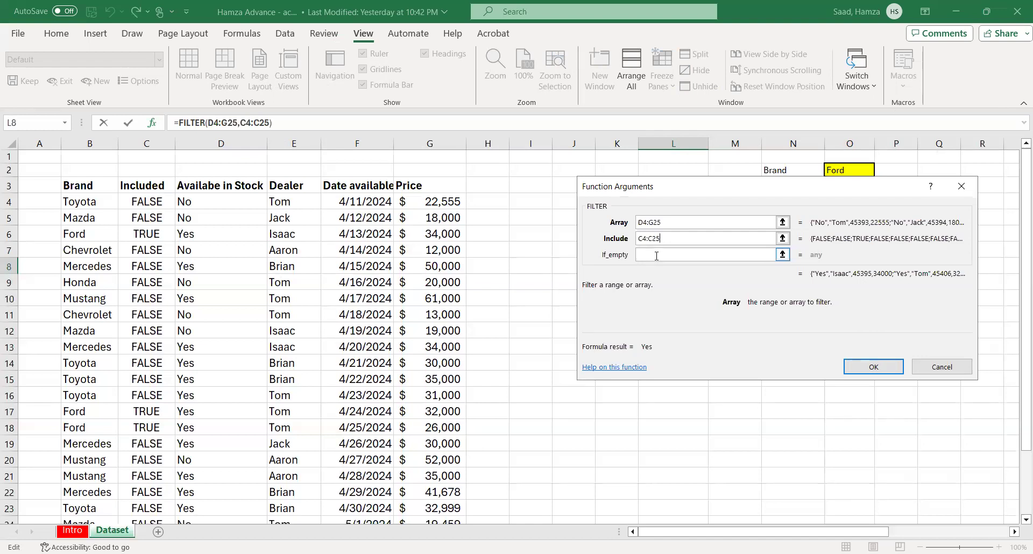
{"action": "left_click", "coordinate": [873, 369]}
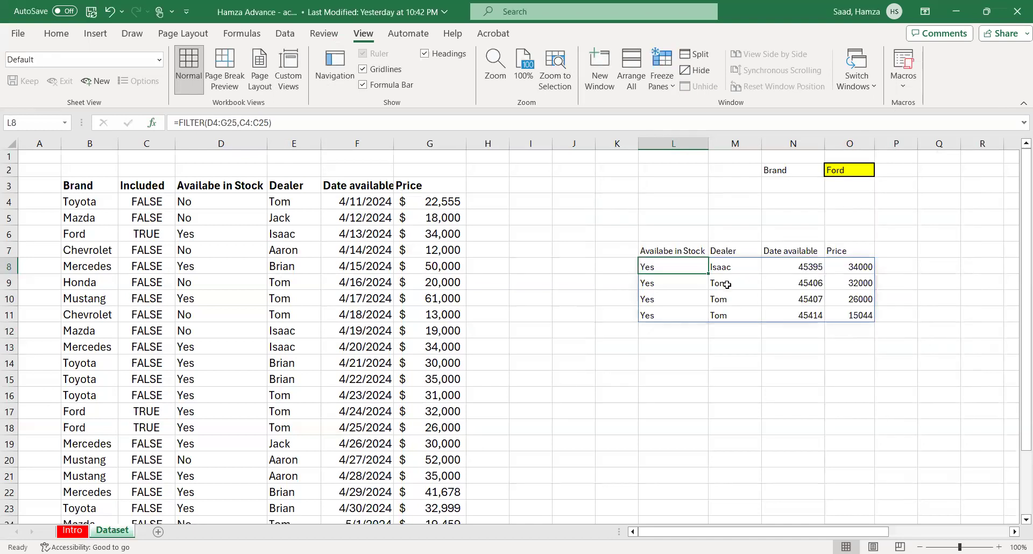
{"action": "left_click", "coordinate": [108, 11]}
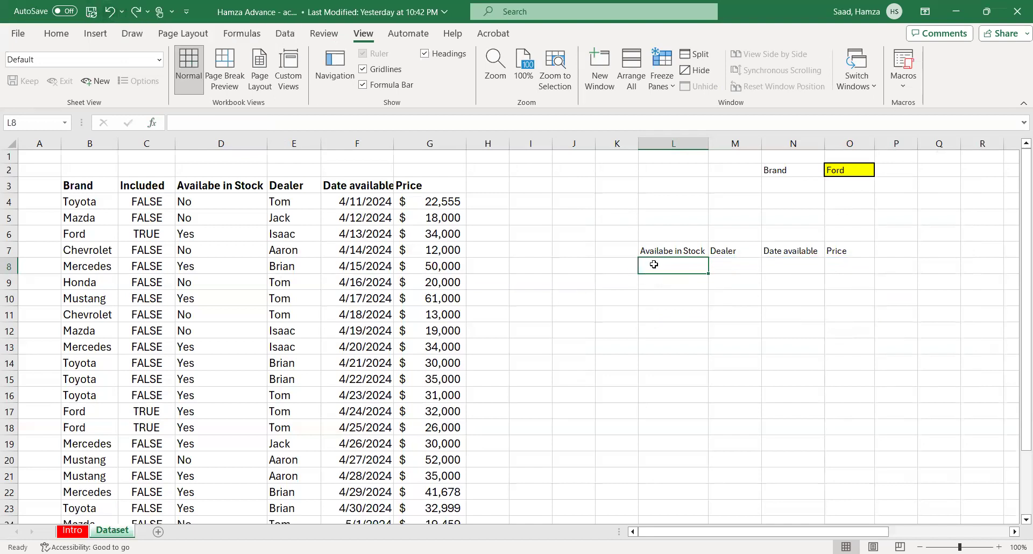
Start a FILTER formula directly in cell L8 with D4:G25 as its array
{"action": "type", "text": "="}
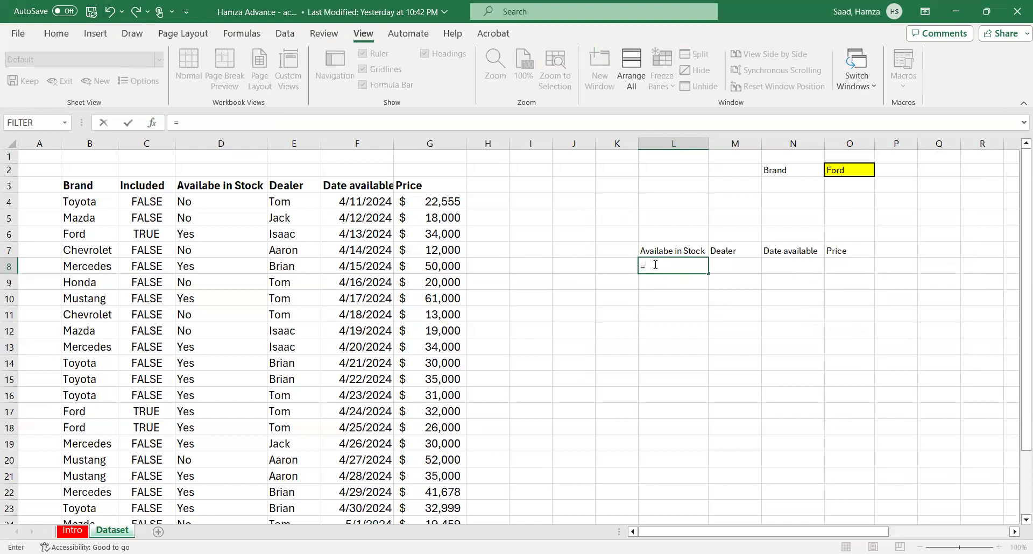
{"action": "type", "text": "fil"}
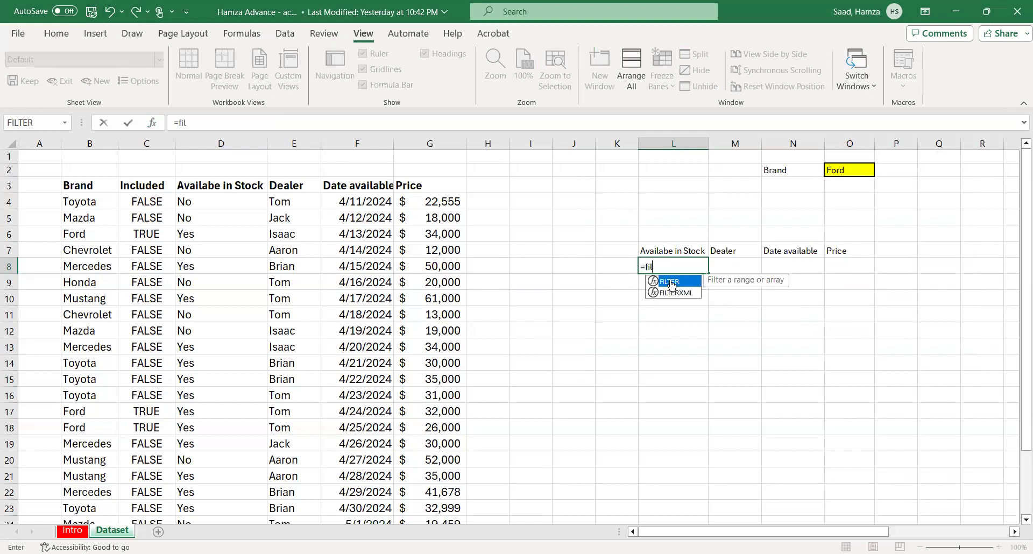
{"action": "double_click", "coordinate": [671, 282]}
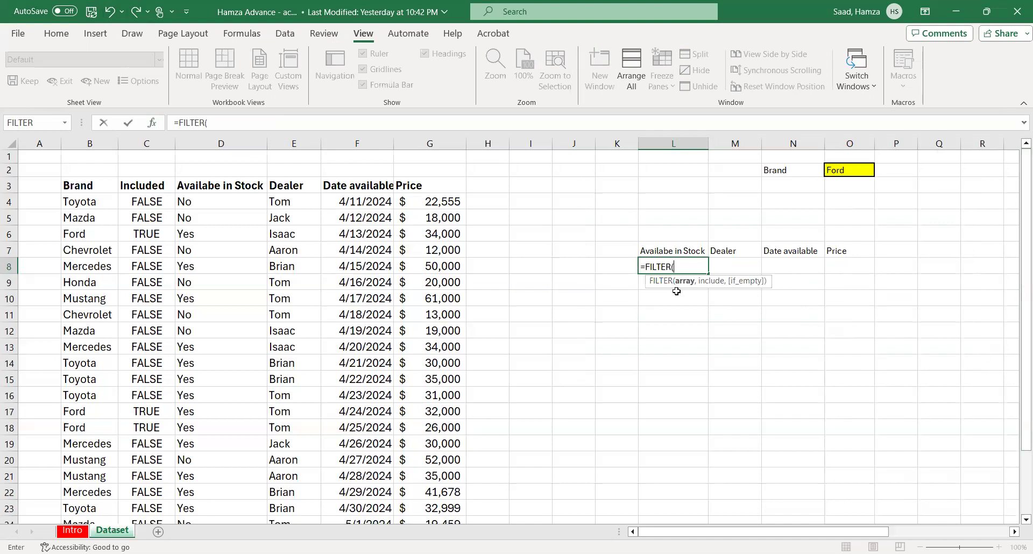
{"action": "left_click", "coordinate": [180, 199]}
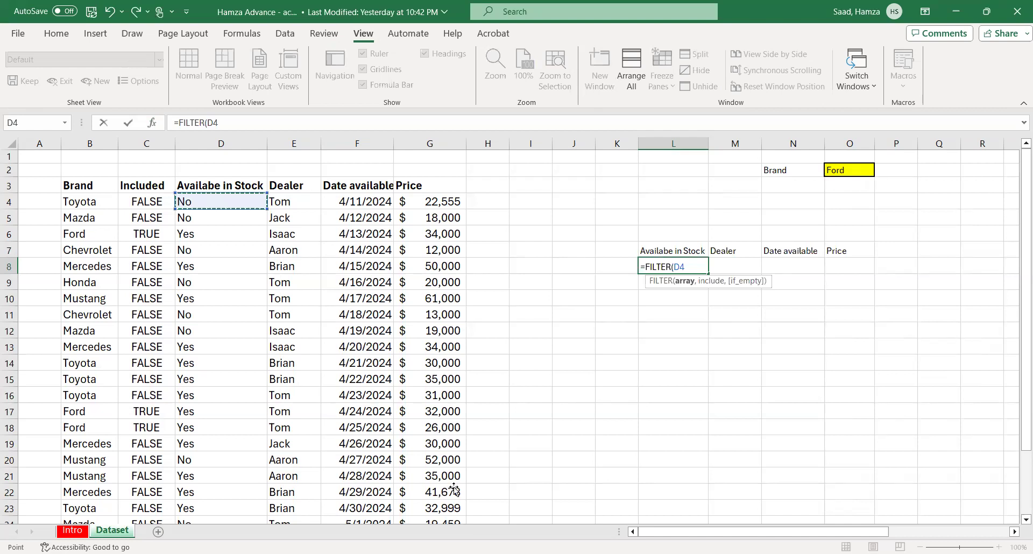
{"action": "key", "text": "ctrl+shift+Right"}
{"action": "key", "text": "ctrl+shift+Down"}
{"action": "type", "text": ","}
{"action": "left_click_drag", "start_coordinate": [1017, 319], "coordinate": [1017, 249]}
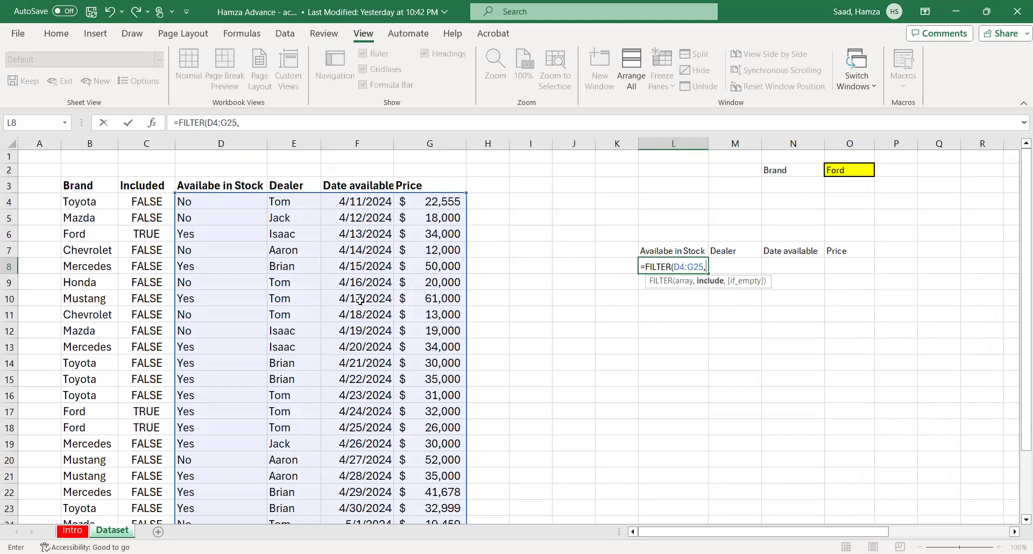
Complete the L8 formula with the Included column C4:C25 as the include argument and enter it
{"action": "left_click", "coordinate": [129, 197]}
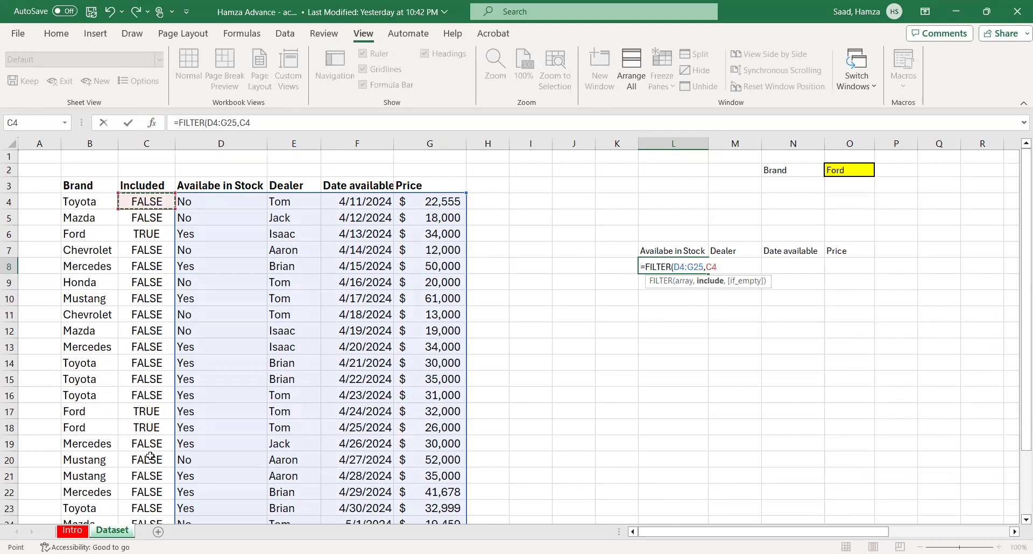
{"action": "key", "text": "ctrl+shift+Down"}
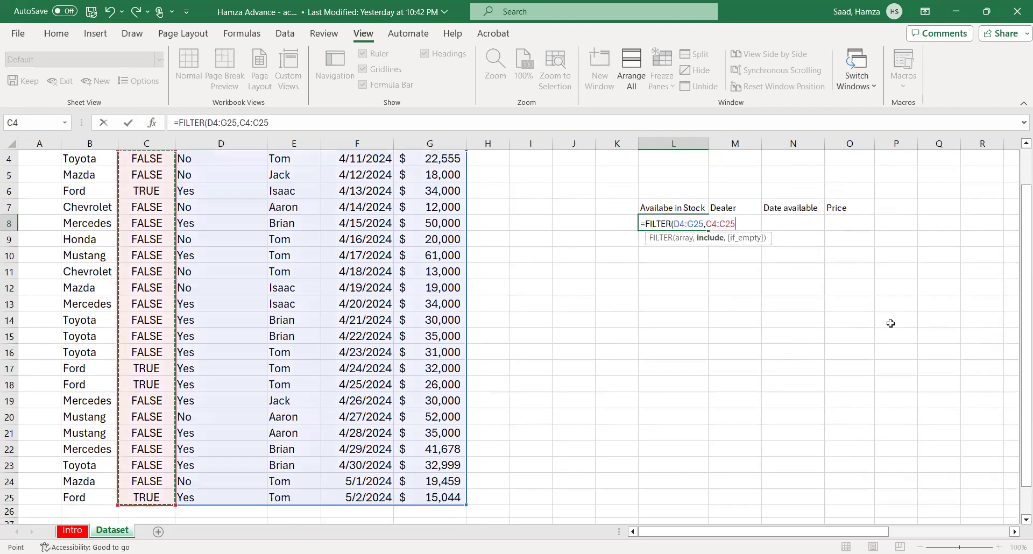
{"action": "left_click_drag", "start_coordinate": [1022, 361], "coordinate": [1017, 291]}
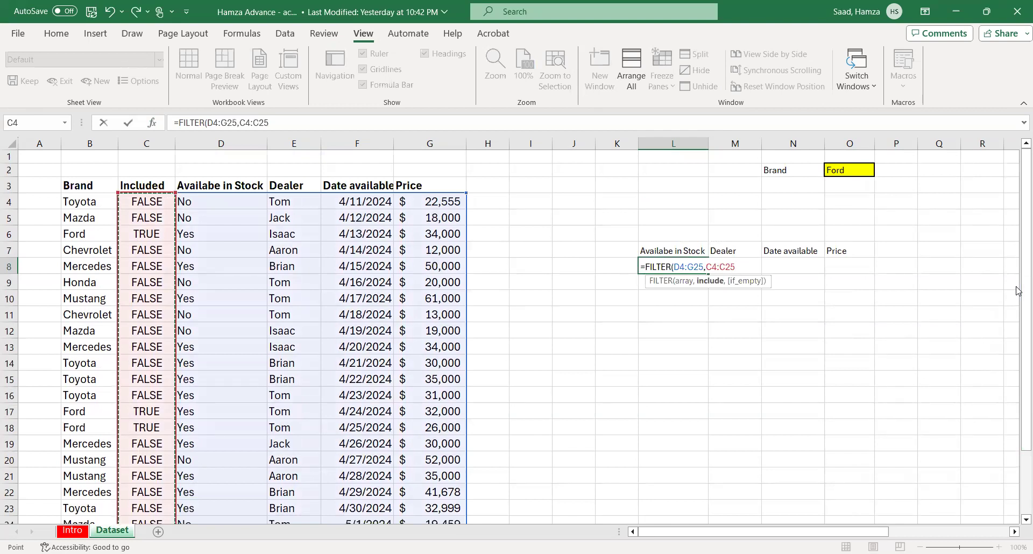
{"action": "key", "text": "Return"}
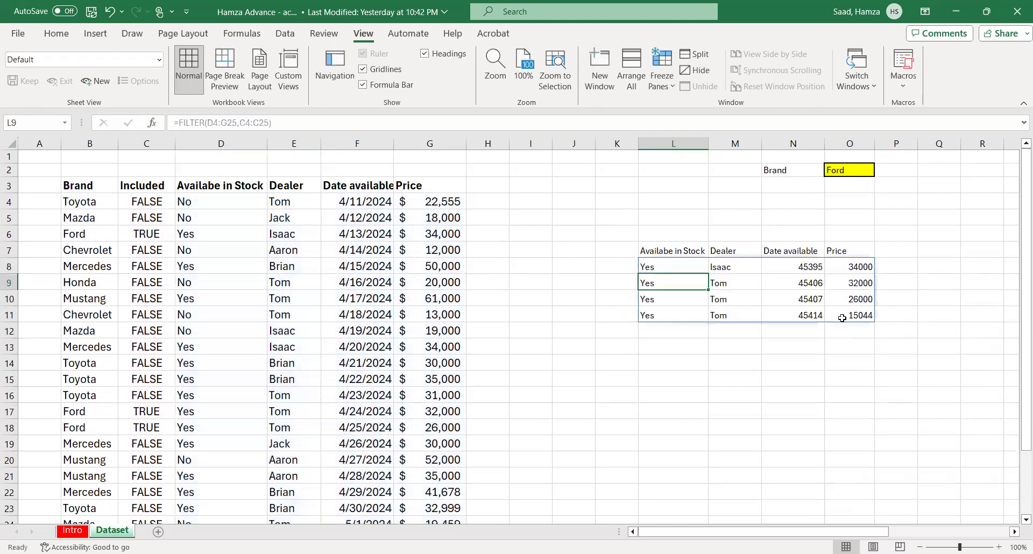
{"action": "left_click_drag", "start_coordinate": [1021, 276], "coordinate": [1021, 262]}
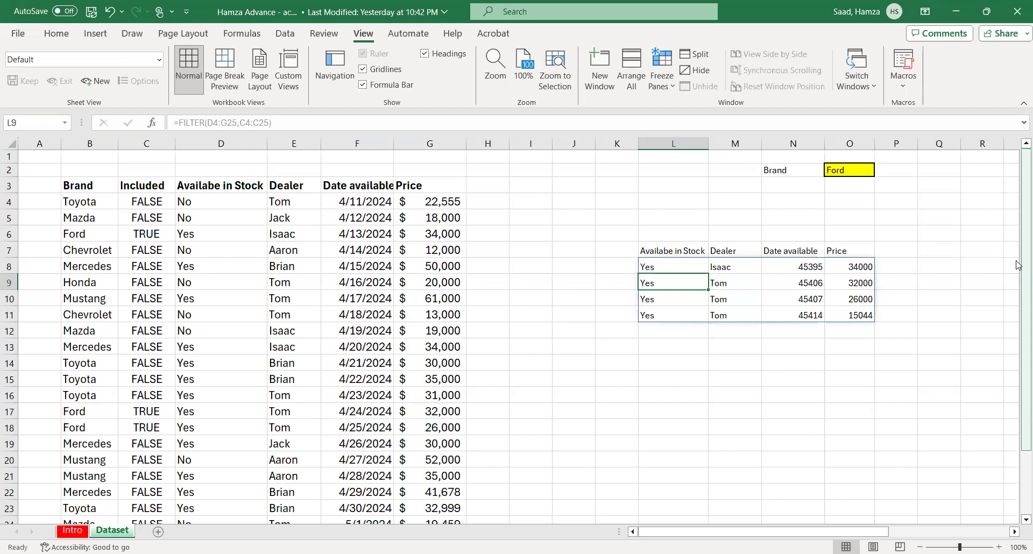
Apply the dollar accounting format to the filtered prices in O8:O11 and widen column O to fit them
{"action": "left_click", "coordinate": [837, 266]}
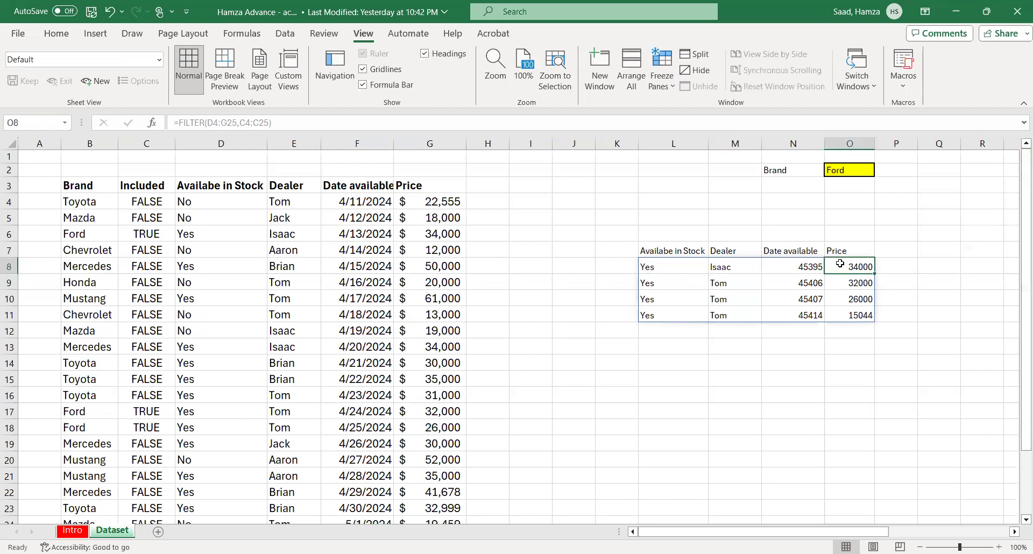
{"action": "left_click_drag", "start_coordinate": [840, 265], "coordinate": [853, 317]}
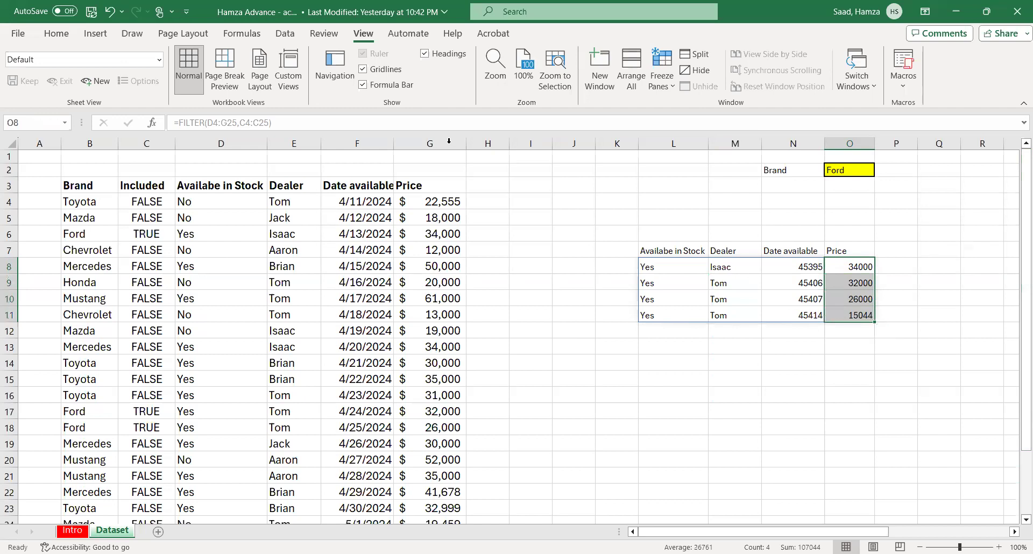
{"action": "left_click", "coordinate": [56, 33]}
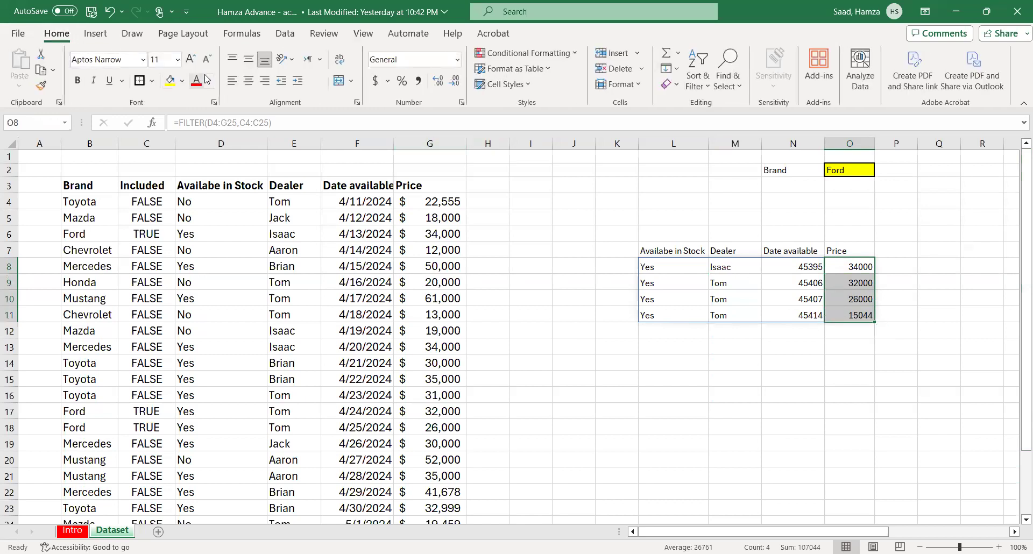
{"action": "left_click", "coordinate": [376, 82]}
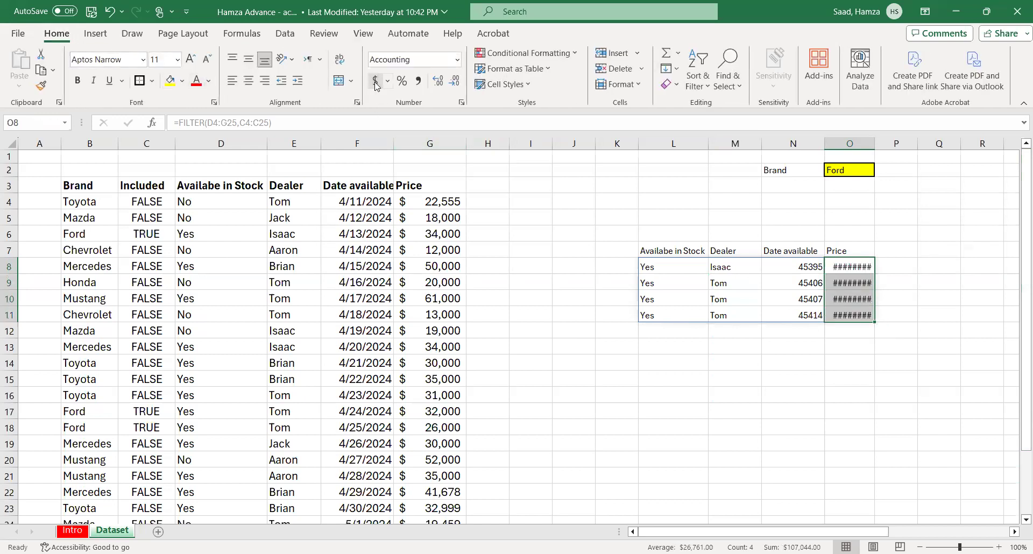
{"action": "left_click", "coordinate": [851, 298]}
{"action": "left_click_drag", "start_coordinate": [875, 144], "coordinate": [885, 145]}
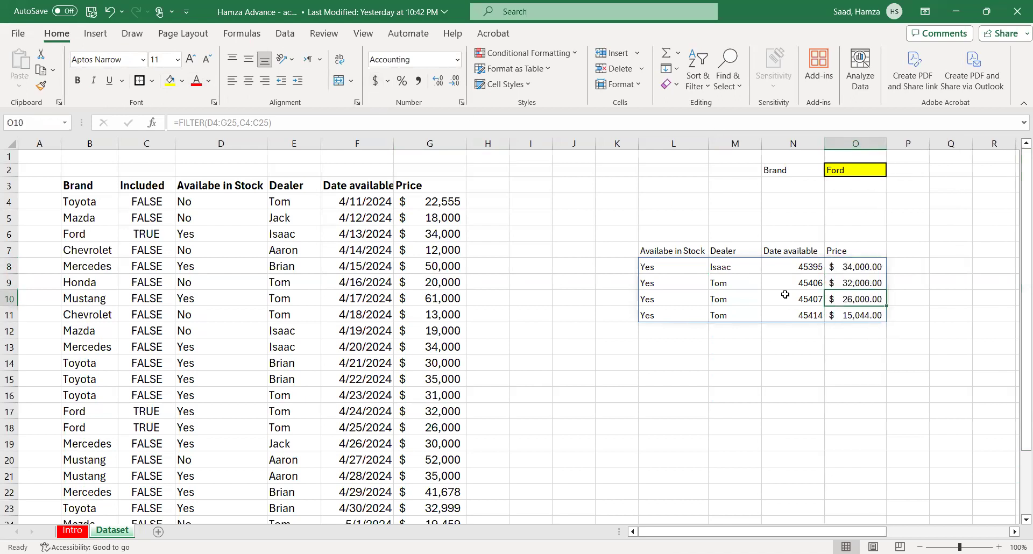
Remove both decimal places from the filtered prices in O8:O11
{"action": "left_click_drag", "start_coordinate": [842, 267], "coordinate": [856, 316]}
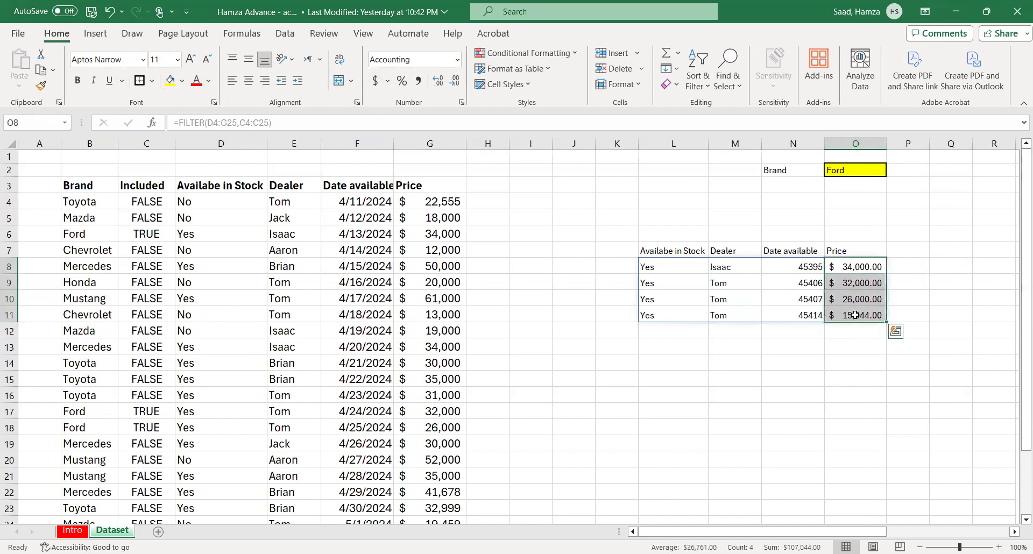
{"action": "left_click", "coordinate": [454, 81]}
{"action": "left_click", "coordinate": [454, 82]}
{"action": "left_click", "coordinate": [807, 342]}
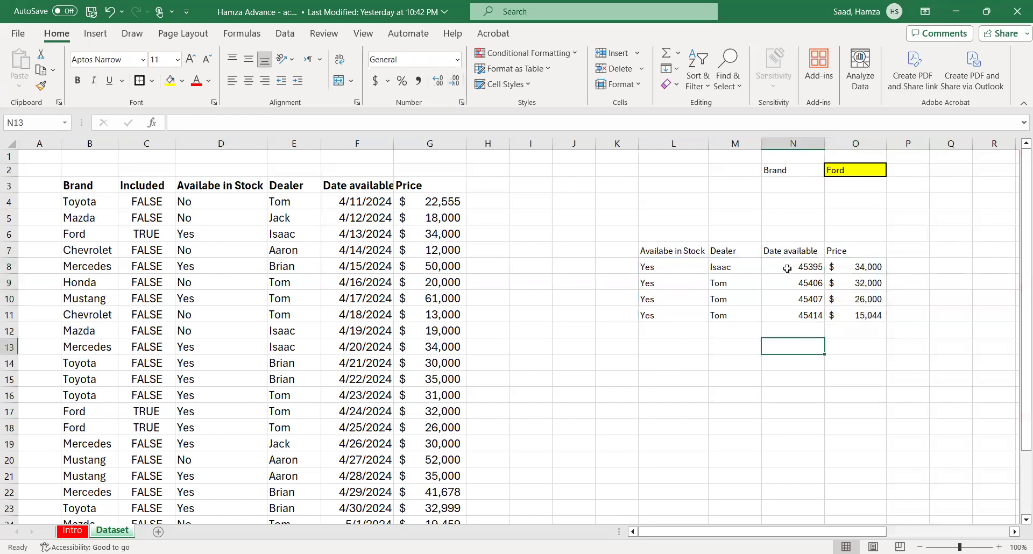
Format the filtered available dates in N8:N11 as Short Date
{"action": "left_click_drag", "start_coordinate": [788, 267], "coordinate": [797, 314]}
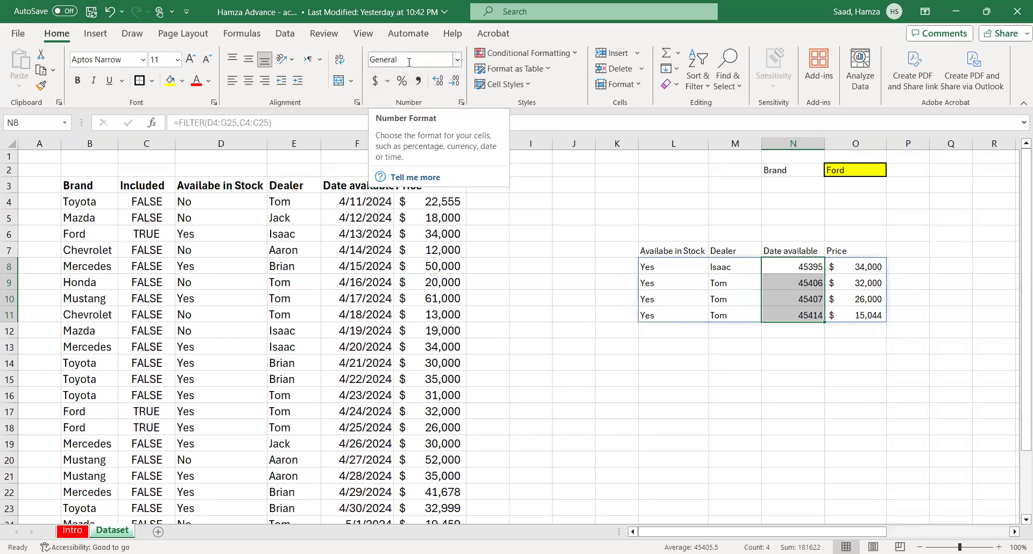
{"action": "left_click", "coordinate": [457, 60]}
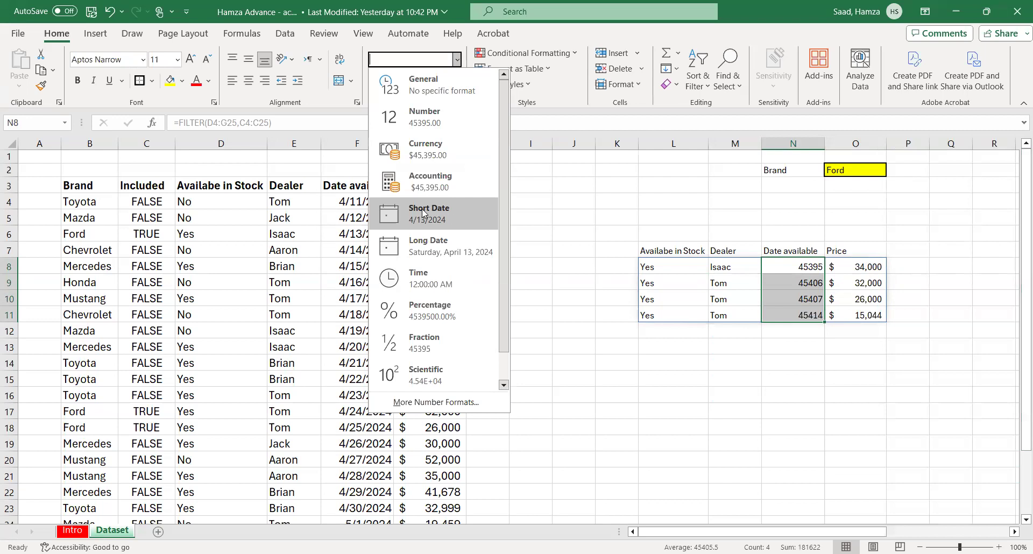
{"action": "left_click", "coordinate": [424, 214]}
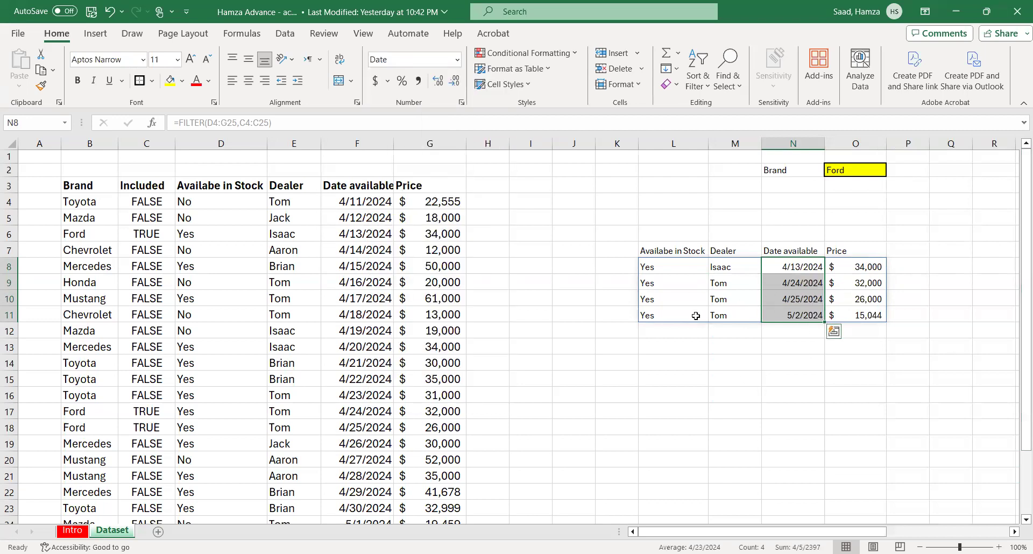
{"action": "left_click", "coordinate": [780, 342]}
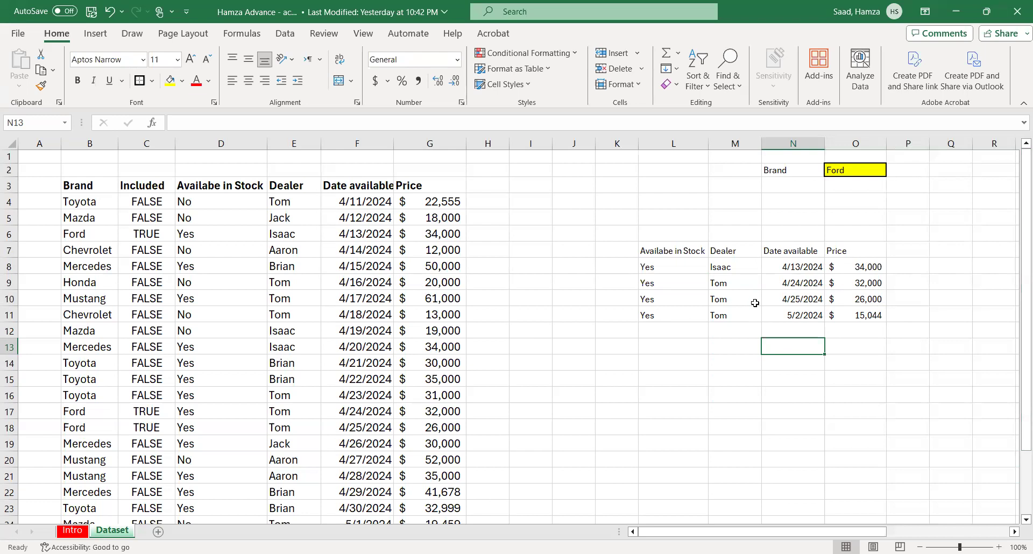
Test the brand dropdown in O2 by choosing Toyota, Mercedes and Mazda in turn
{"action": "left_click", "coordinate": [863, 172]}
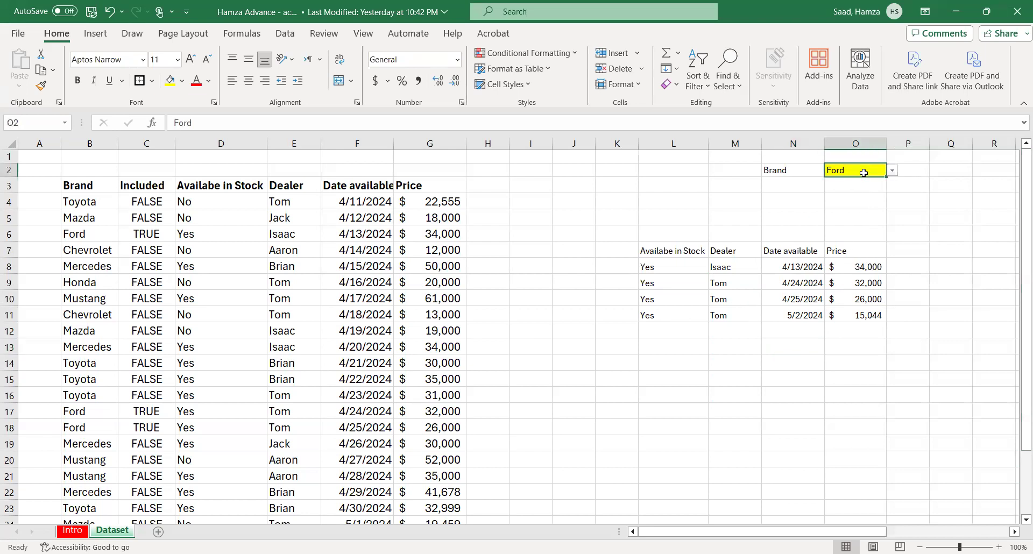
{"action": "left_click", "coordinate": [892, 171]}
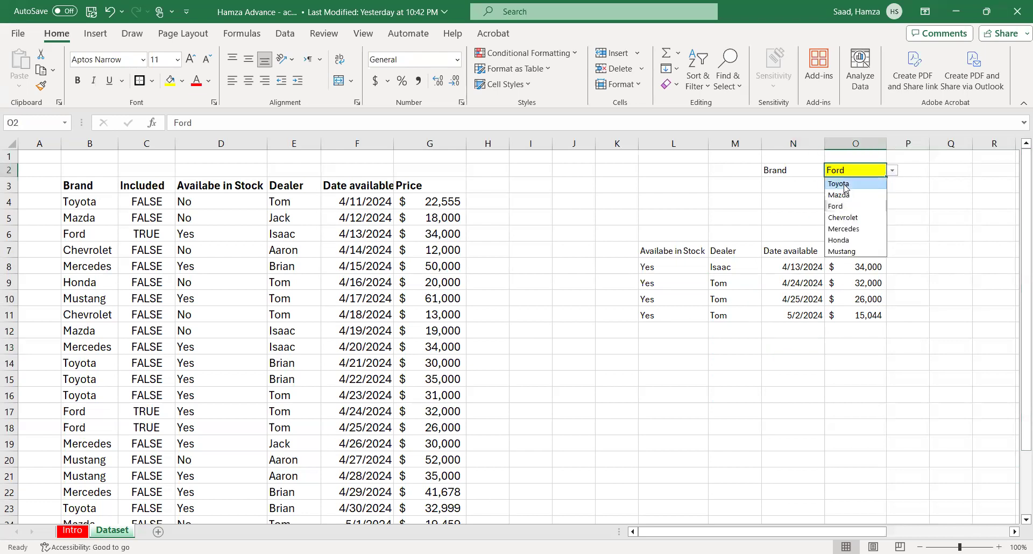
{"action": "left_click", "coordinate": [845, 186]}
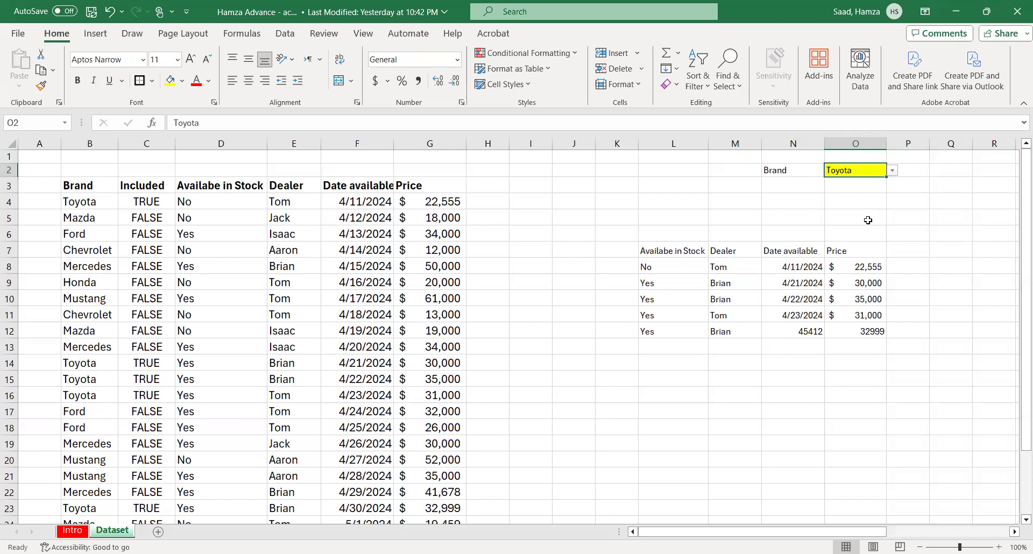
{"action": "left_click", "coordinate": [893, 170]}
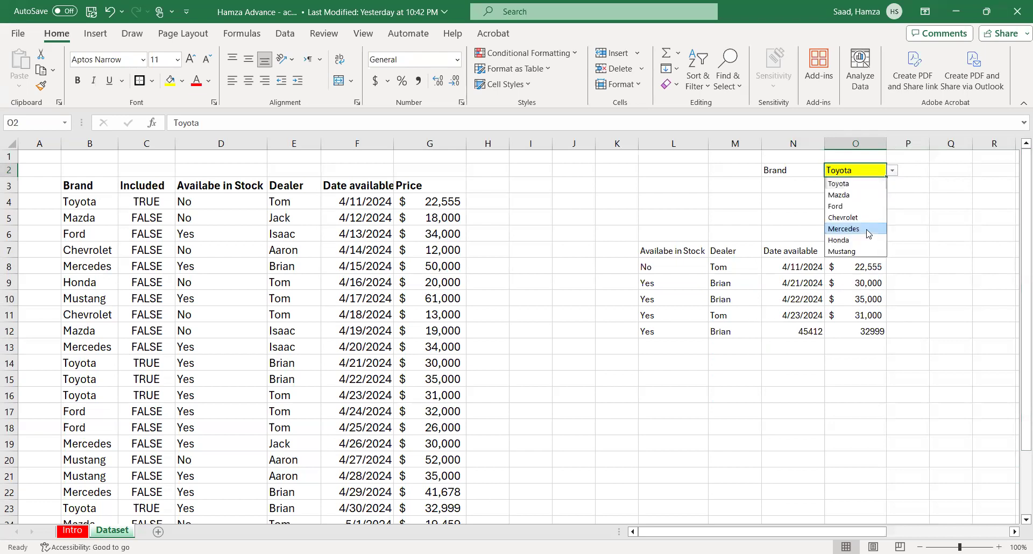
{"action": "left_click", "coordinate": [868, 234]}
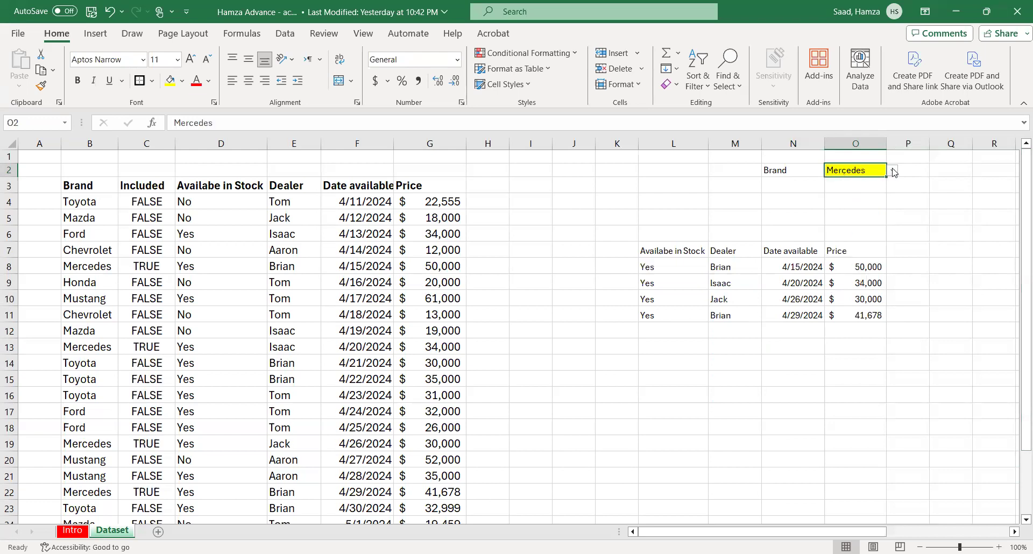
{"action": "left_click", "coordinate": [893, 171]}
{"action": "left_click", "coordinate": [848, 197]}
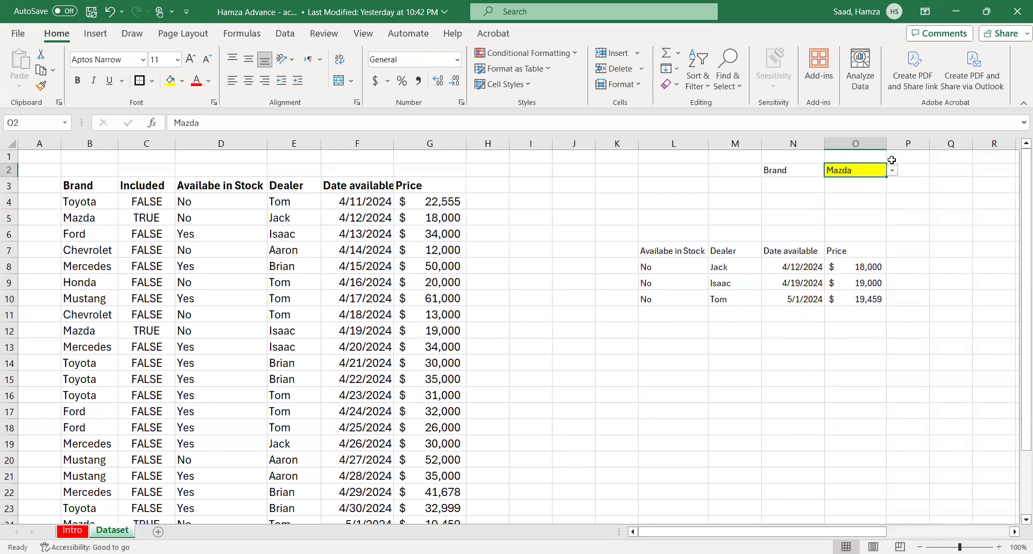
Switch the brand to Toyota and apply the dollar accounting format without decimals to N12:O12
{"action": "left_click", "coordinate": [892, 171]}
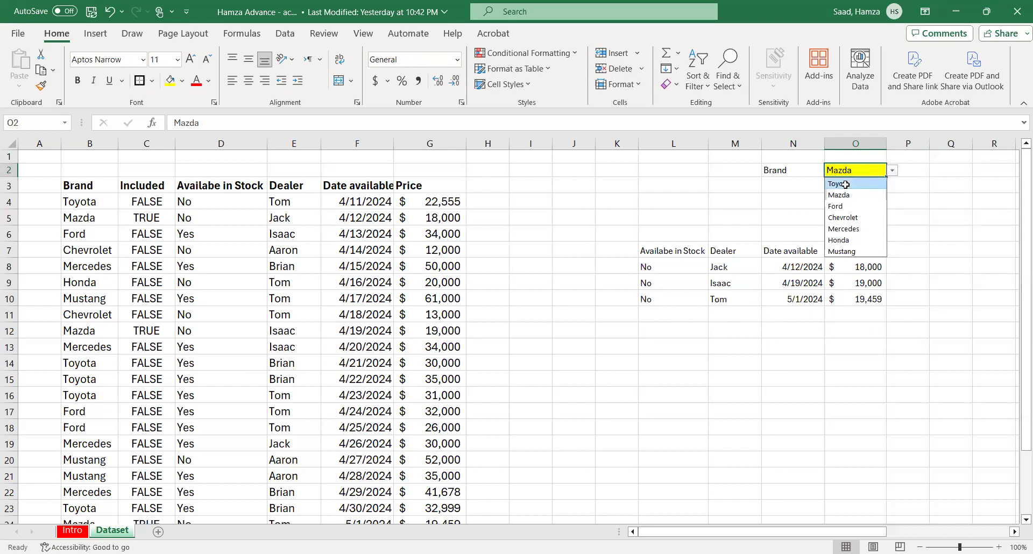
{"action": "left_click", "coordinate": [846, 185]}
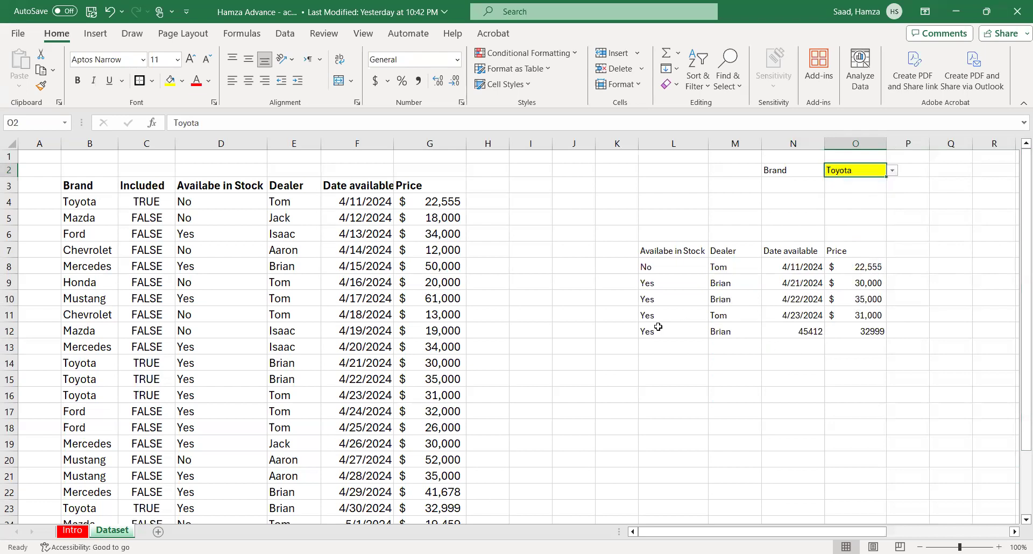
{"action": "left_click_drag", "start_coordinate": [775, 325], "coordinate": [872, 330]}
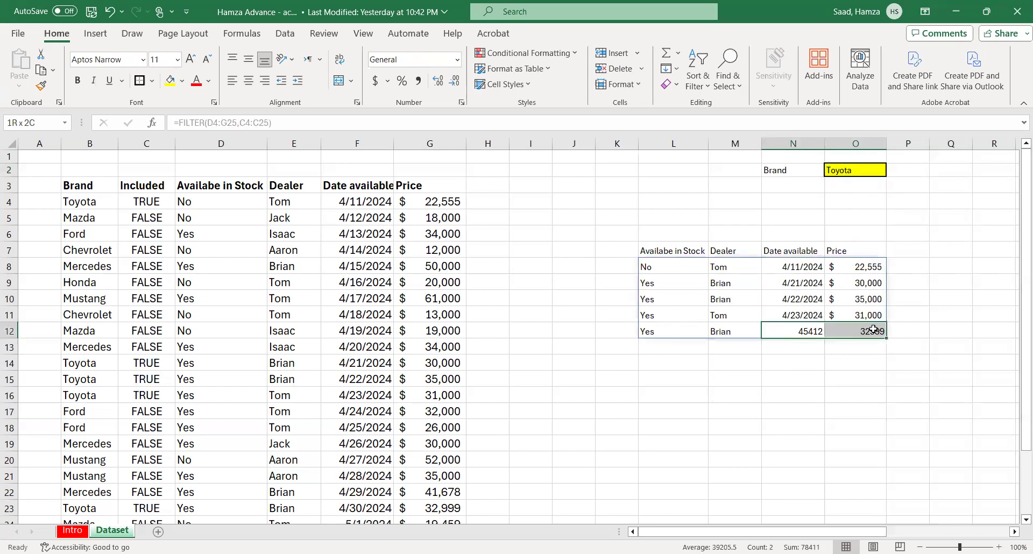
{"action": "left_click", "coordinate": [379, 83]}
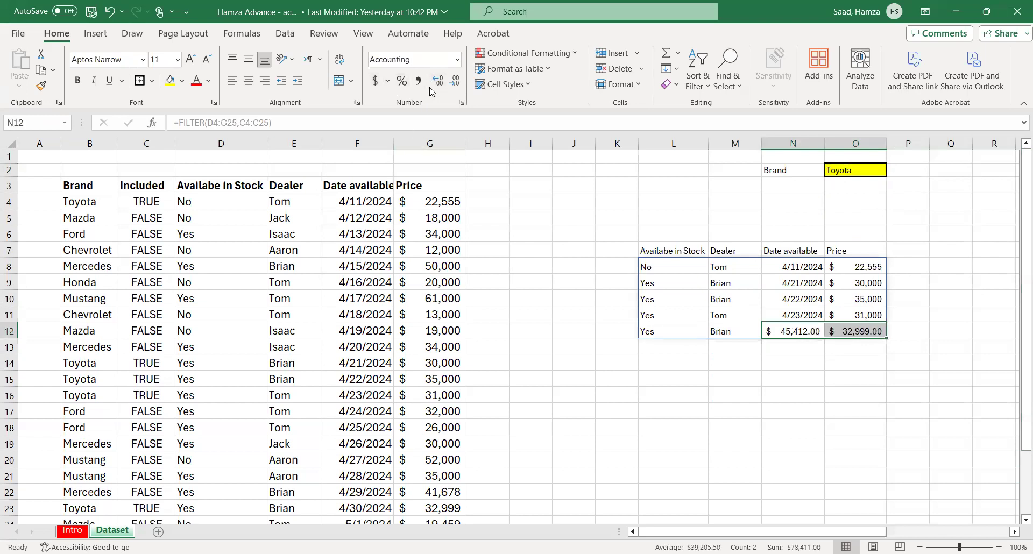
{"action": "left_click", "coordinate": [455, 83]}
{"action": "left_click", "coordinate": [454, 83]}
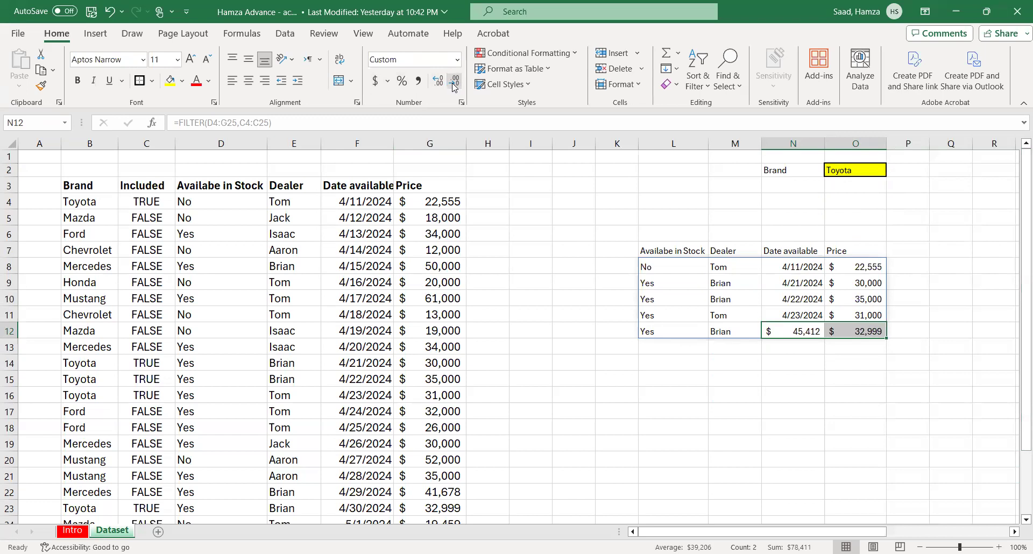
Format the available date in N12 as Short Date
{"action": "left_click", "coordinate": [800, 331]}
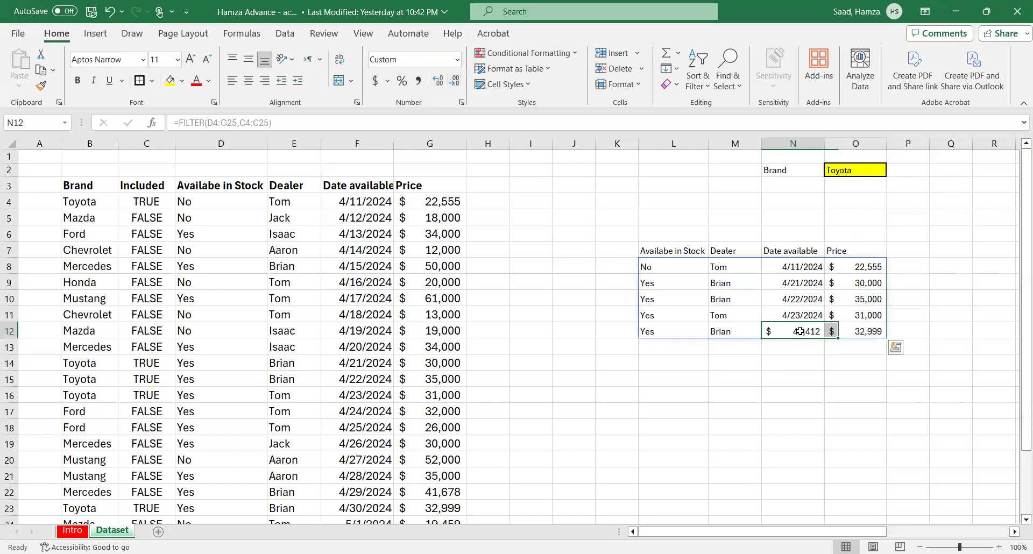
{"action": "left_click", "coordinate": [457, 60]}
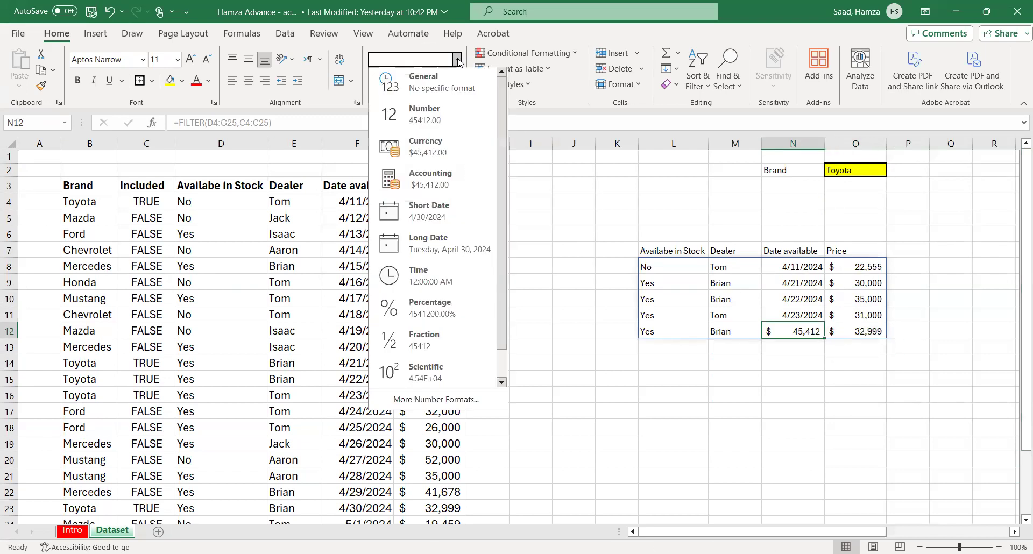
{"action": "left_click", "coordinate": [427, 212]}
{"action": "left_click", "coordinate": [812, 363]}
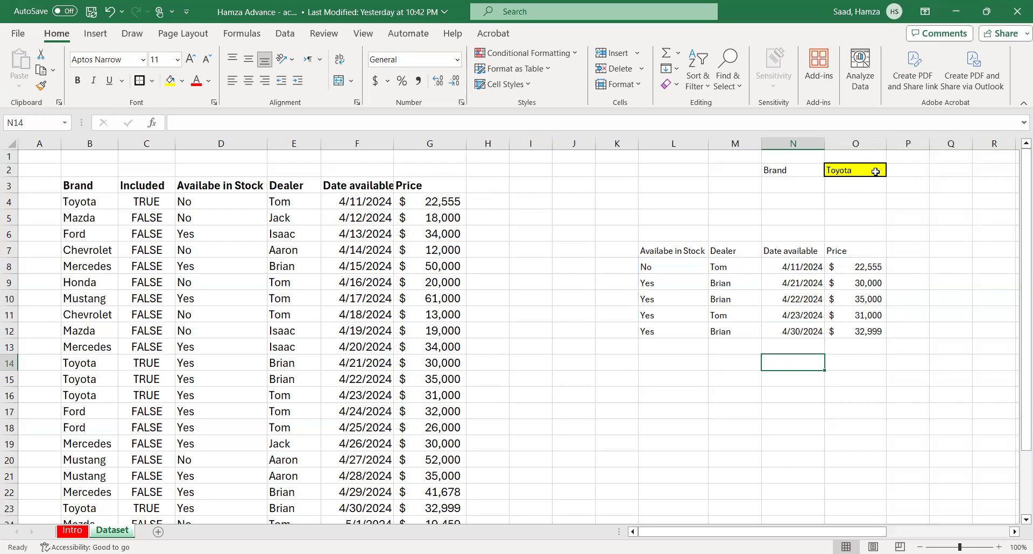
Check the filtered results by choosing Honda, Mazda, Mustang and Ford in turn in the brand cell O2
{"action": "left_click", "coordinate": [875, 172]}
{"action": "left_click", "coordinate": [893, 172]}
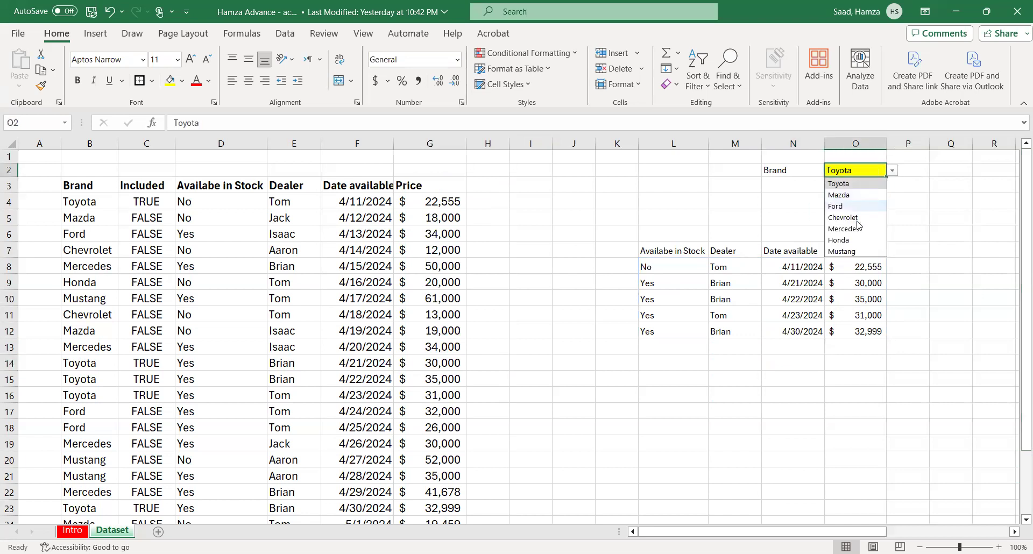
{"action": "left_click", "coordinate": [852, 241]}
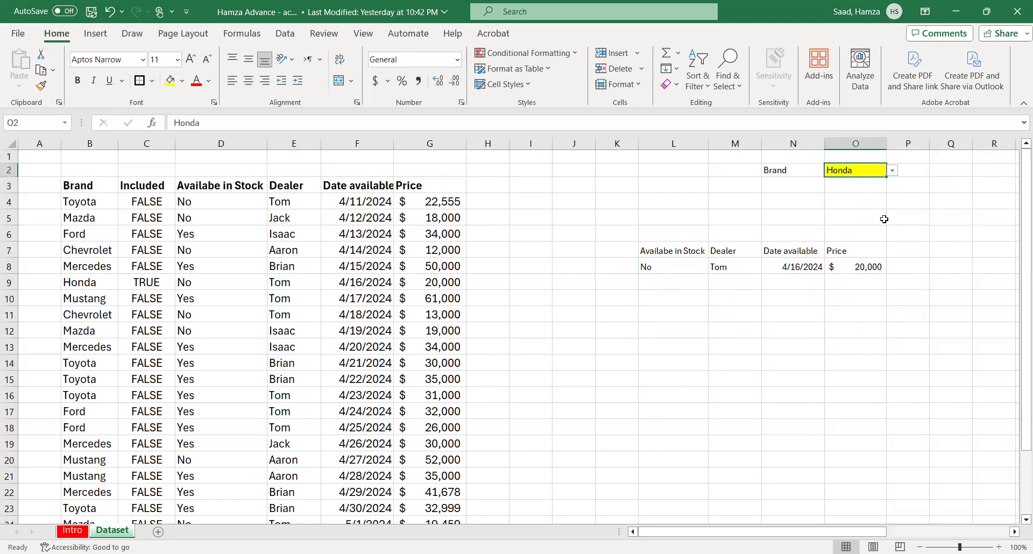
{"action": "left_click", "coordinate": [893, 171]}
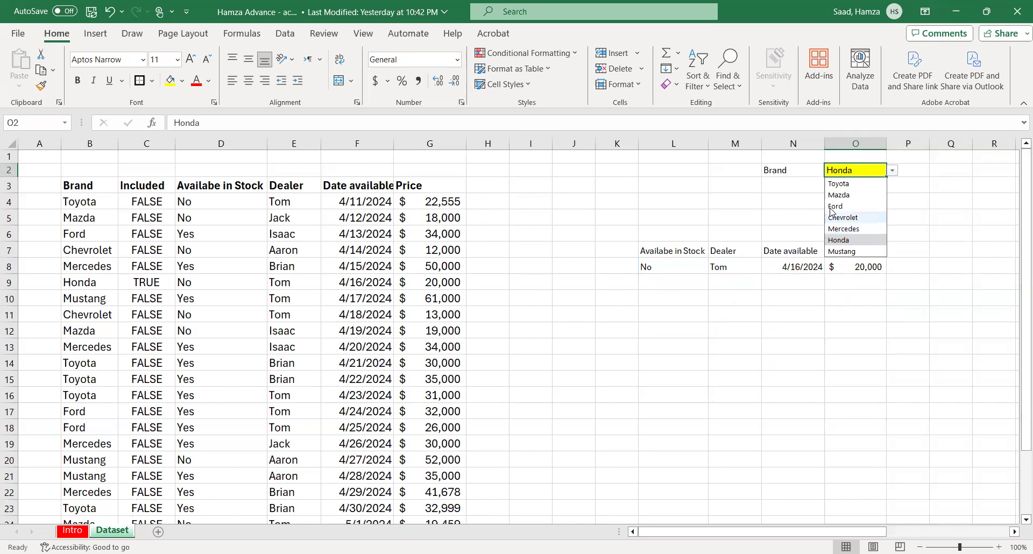
{"action": "left_click", "coordinate": [840, 195]}
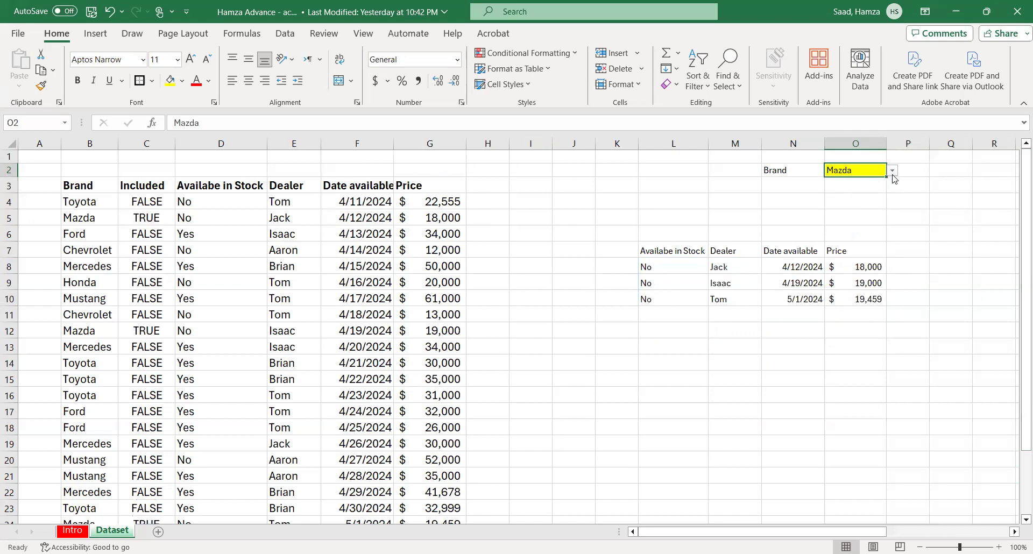
{"action": "left_click", "coordinate": [893, 171]}
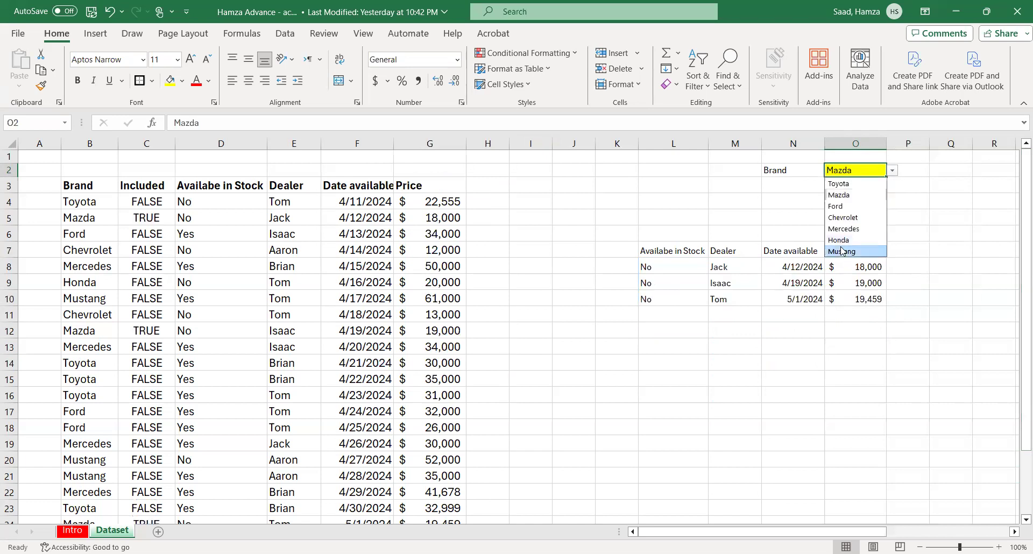
{"action": "left_click", "coordinate": [842, 251]}
{"action": "left_click", "coordinate": [892, 172]}
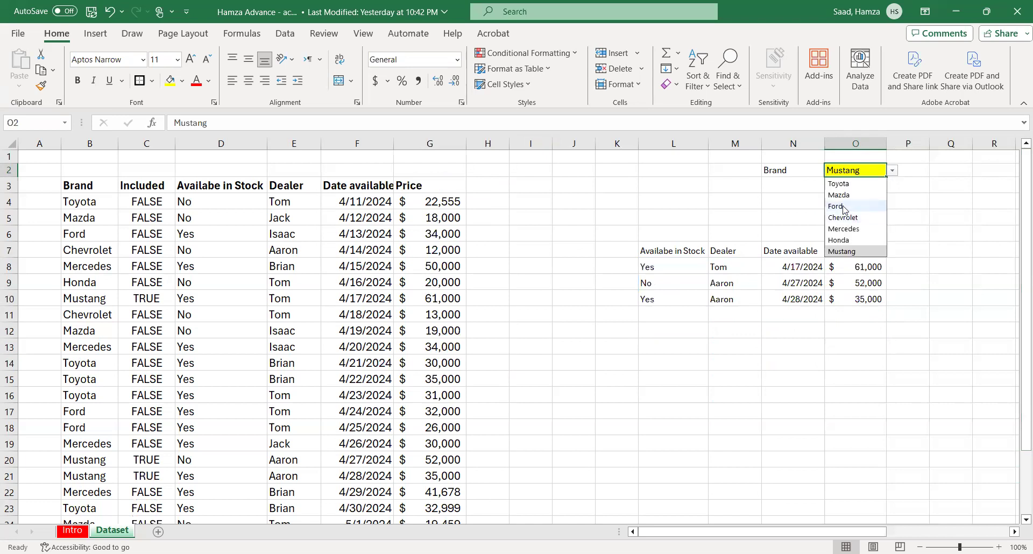
{"action": "left_click", "coordinate": [844, 206]}
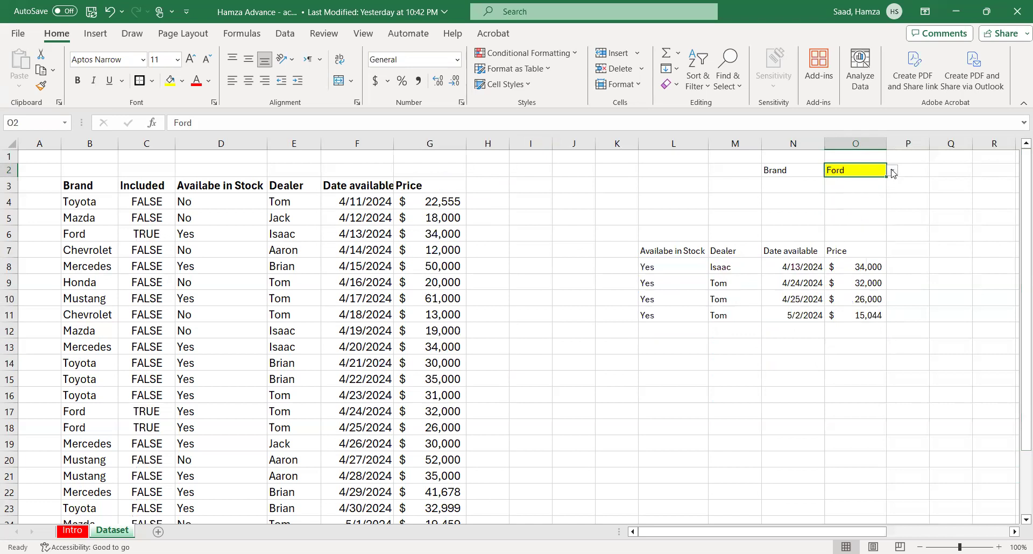
Check the filtered results for Mercedes, Mustang and Toyota by choosing each in the brand cell O2
{"action": "left_click", "coordinate": [893, 171]}
{"action": "left_click", "coordinate": [842, 227]}
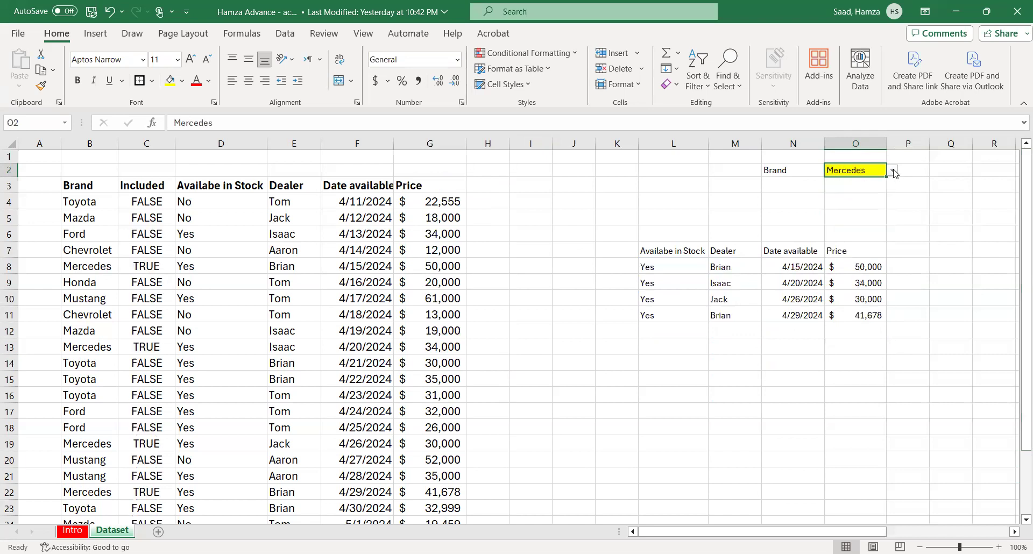
{"action": "left_click", "coordinate": [893, 171]}
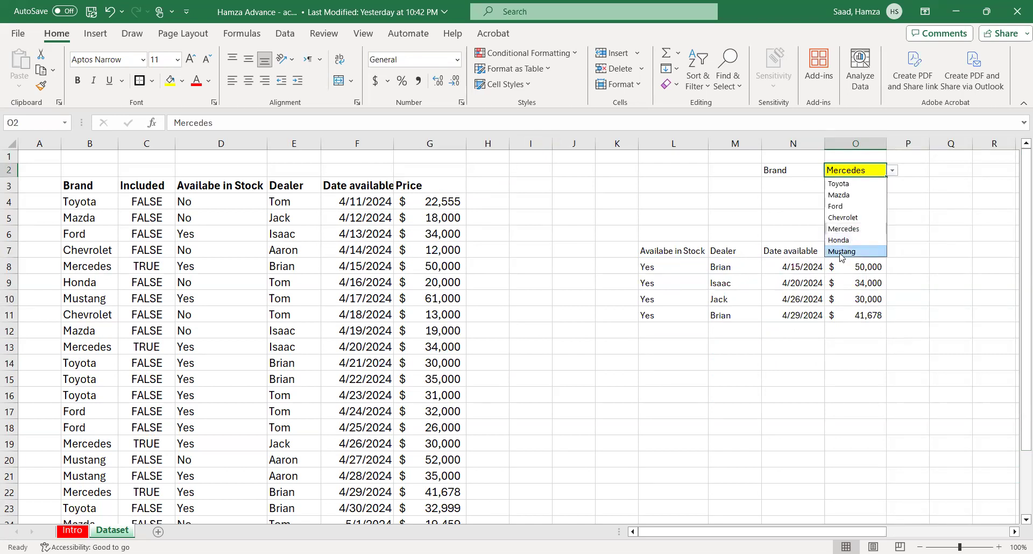
{"action": "left_click", "coordinate": [842, 252]}
{"action": "left_click", "coordinate": [893, 171]}
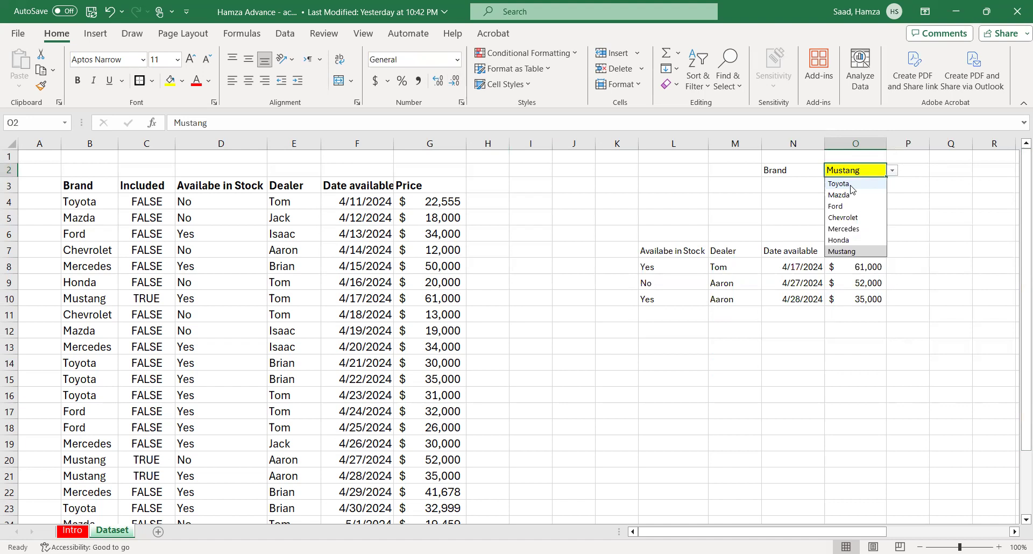
{"action": "left_click", "coordinate": [848, 184]}
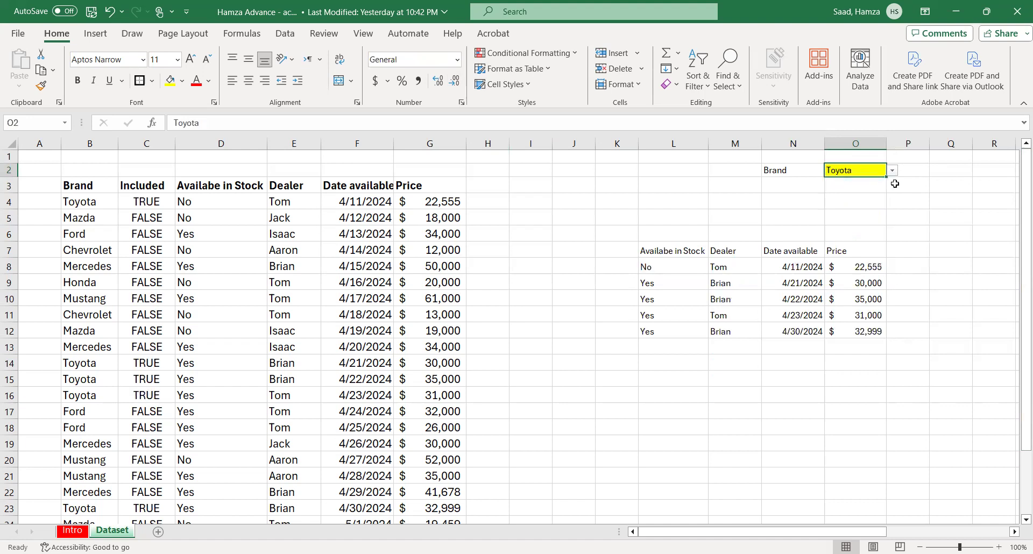
Cycle the brand cell O2 through Chevrolet, Honda and Mustang to check their filtered listings
{"action": "left_click", "coordinate": [893, 171]}
{"action": "key", "text": "Down"}
{"action": "key", "text": "Down"}
{"action": "key", "text": "Down"}
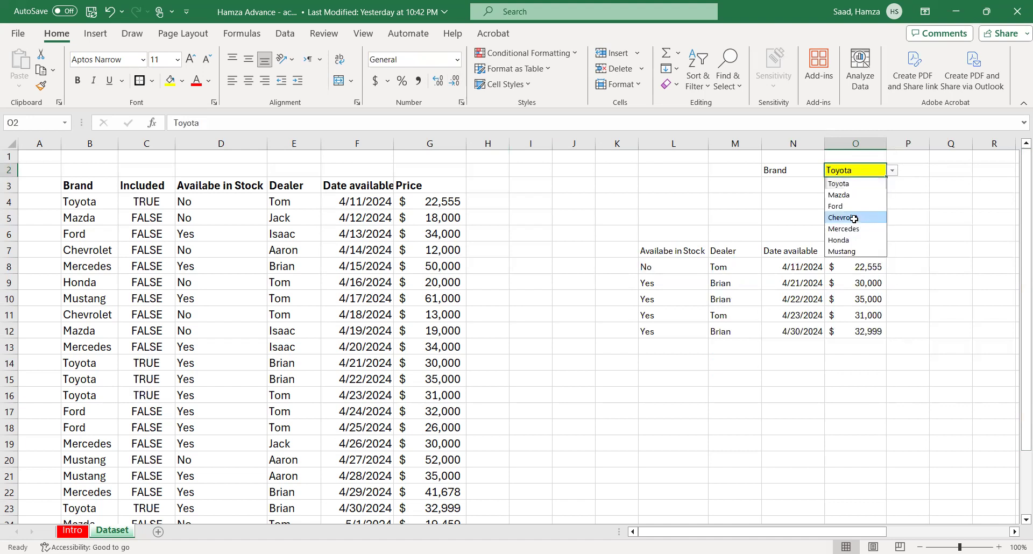
{"action": "key", "text": "Return"}
{"action": "left_click", "coordinate": [892, 171]}
{"action": "key", "text": "Down"}
{"action": "key", "text": "Down"}
{"action": "key", "text": "Return"}
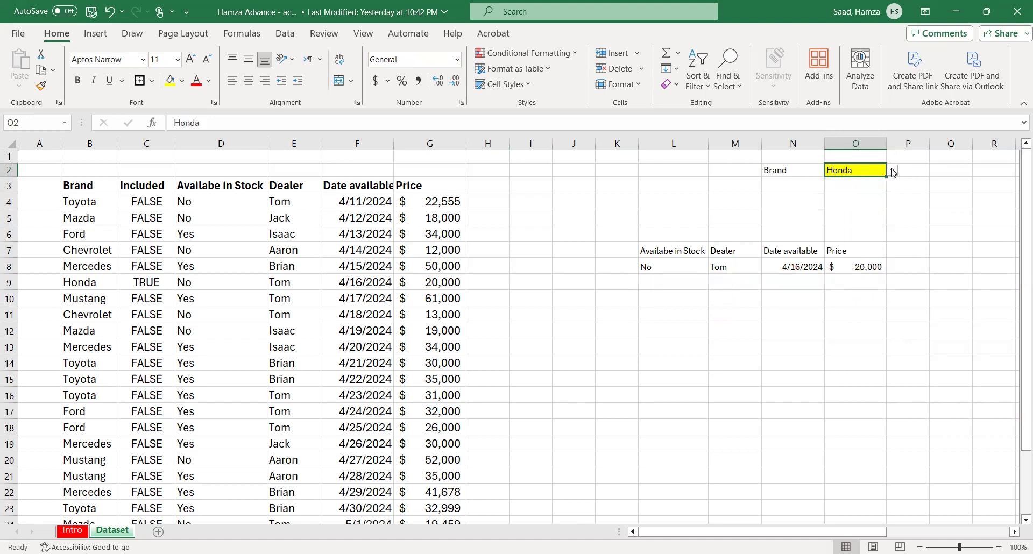
{"action": "left_click", "coordinate": [893, 171]}
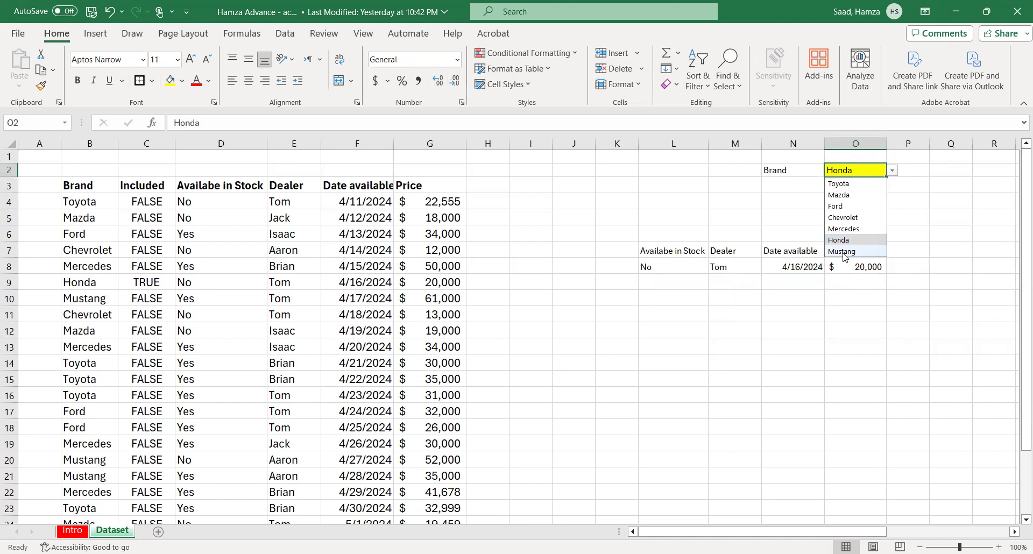
{"action": "key", "text": "Down"}
{"action": "key", "text": "Return"}
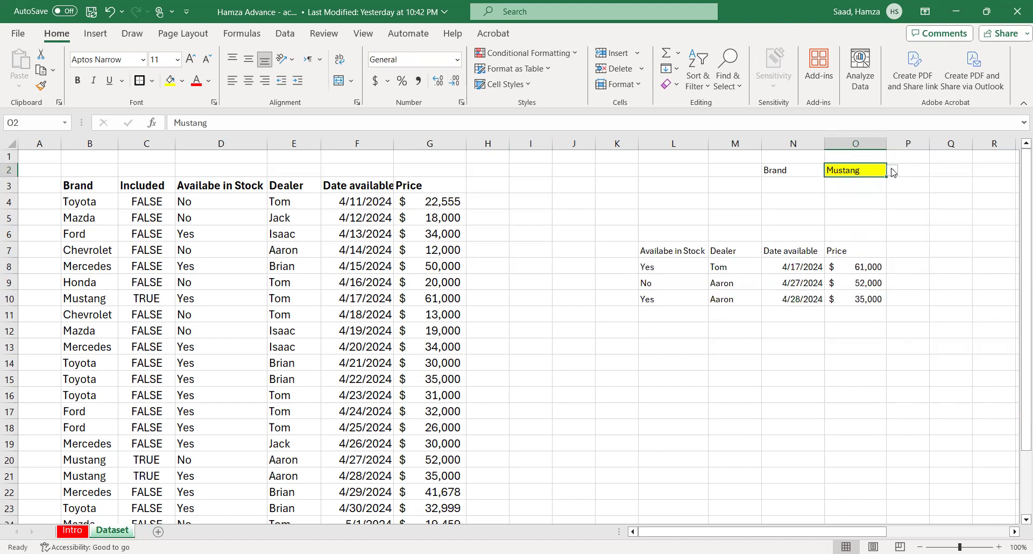
Set the brand in O2 to Ford and select the stock availability column of the results, L7:L11
{"action": "left_click", "coordinate": [893, 172]}
{"action": "left_click", "coordinate": [847, 208]}
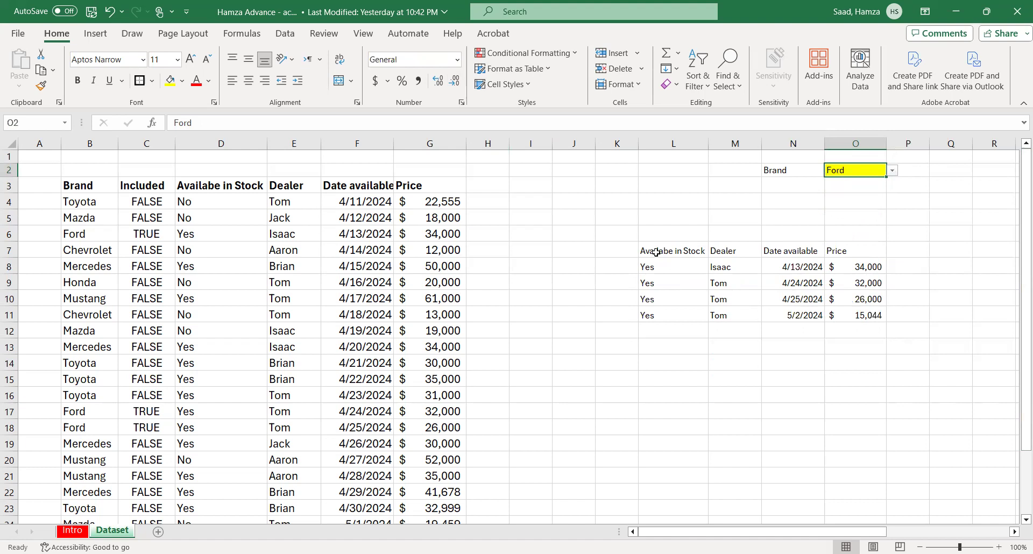
{"action": "left_click_drag", "start_coordinate": [656, 251], "coordinate": [699, 300]}
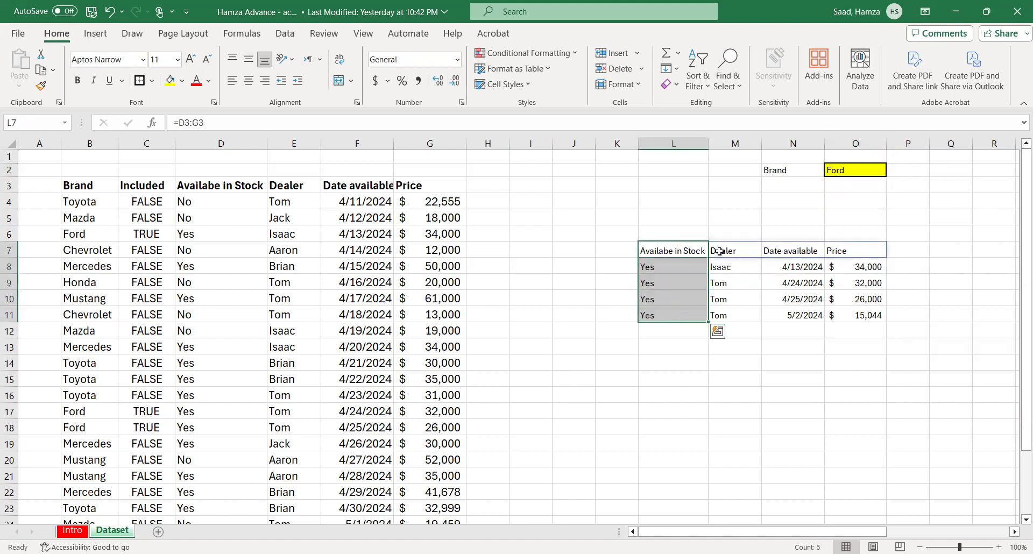
Insert the recommended clustered column chart from the stock availability, Dealer and Price results in L7:M11 and O7:O11
{"action": "left_click_drag", "start_coordinate": [720, 252], "coordinate": [733, 314], "text": "ctrl"}
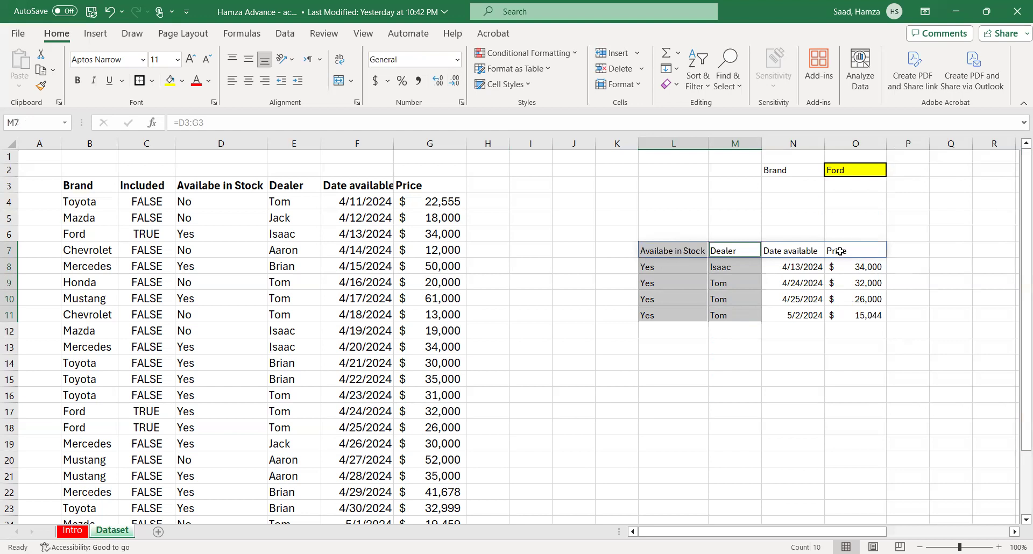
{"action": "left_click_drag", "start_coordinate": [840, 251], "coordinate": [861, 311], "text": "ctrl"}
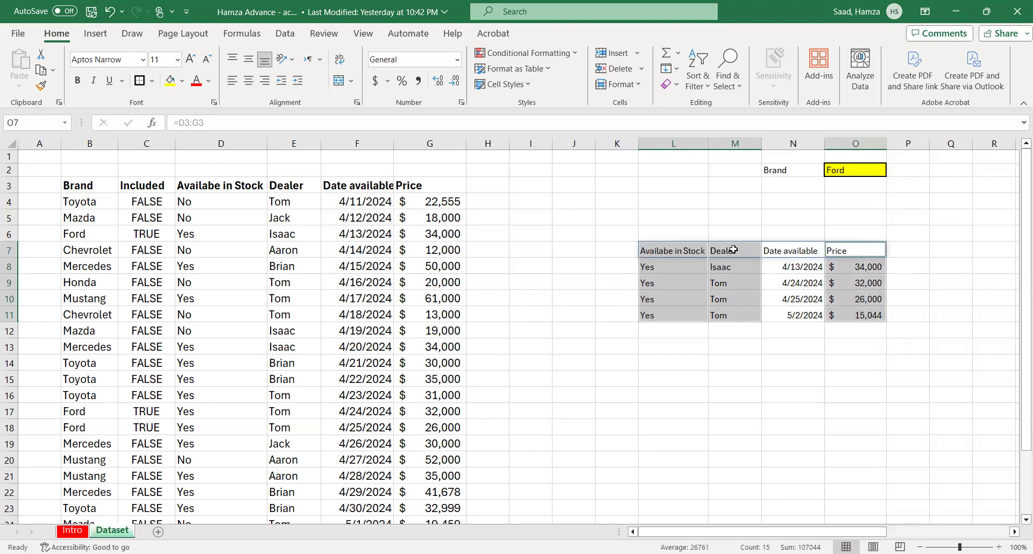
{"action": "left_click", "coordinate": [90, 35]}
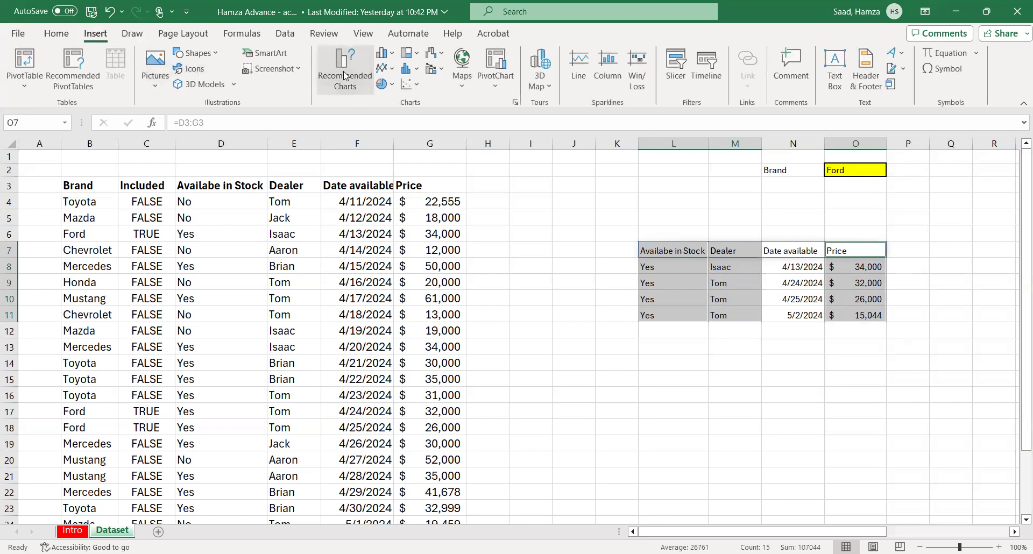
{"action": "left_click", "coordinate": [345, 75]}
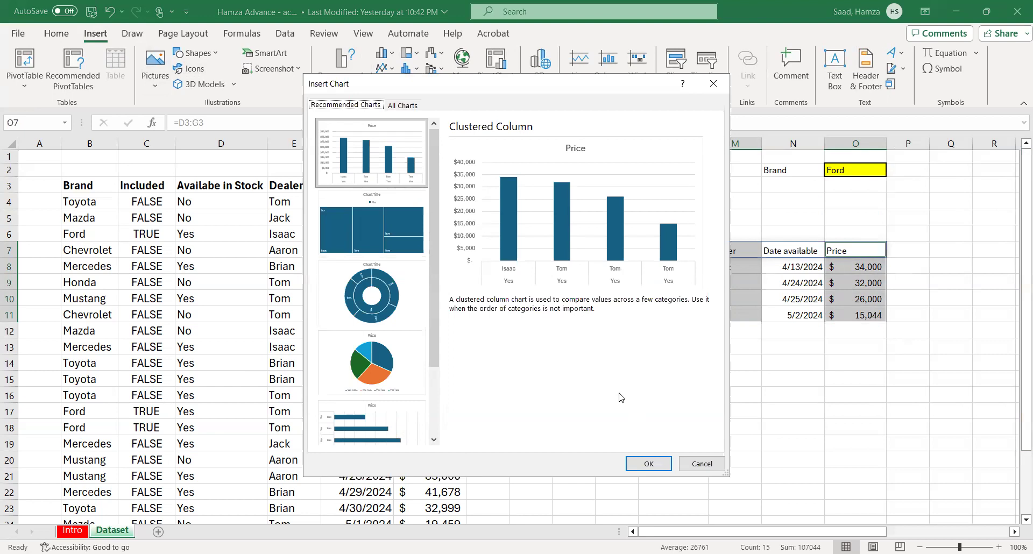
{"action": "left_click", "coordinate": [643, 465]}
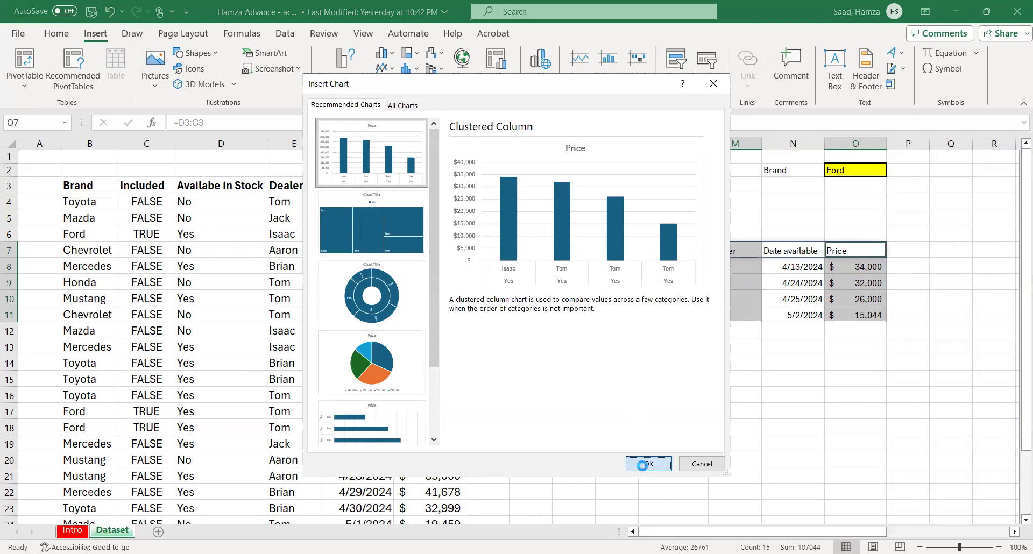
Reposition the price chart across columns G to M, starting around row 11
{"action": "left_click_drag", "start_coordinate": [591, 251], "coordinate": [727, 314]}
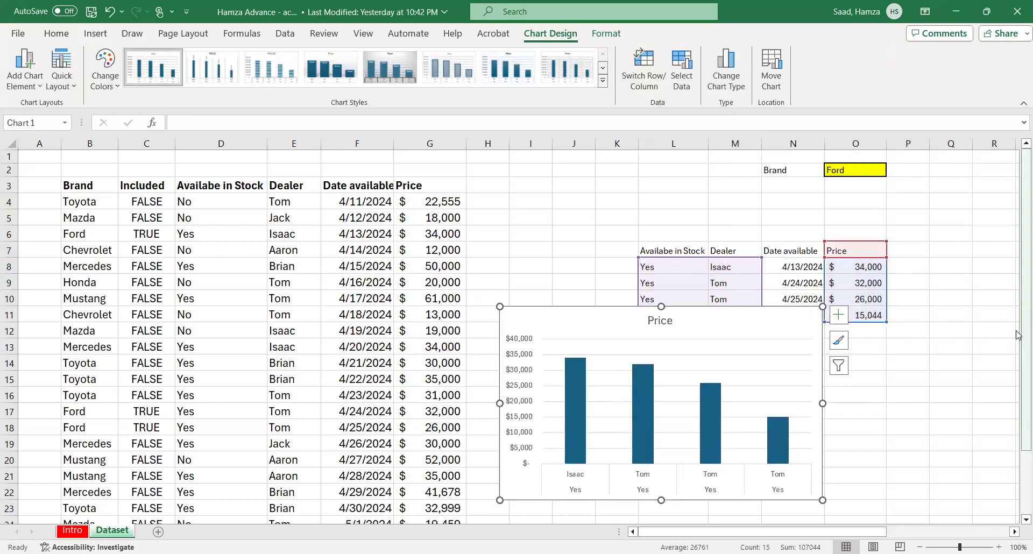
{"action": "scroll", "coordinate": [1017, 334], "scroll_direction": "down", "scroll_amount": 2}
{"action": "left_click_drag", "start_coordinate": [719, 255], "coordinate": [631, 261]}
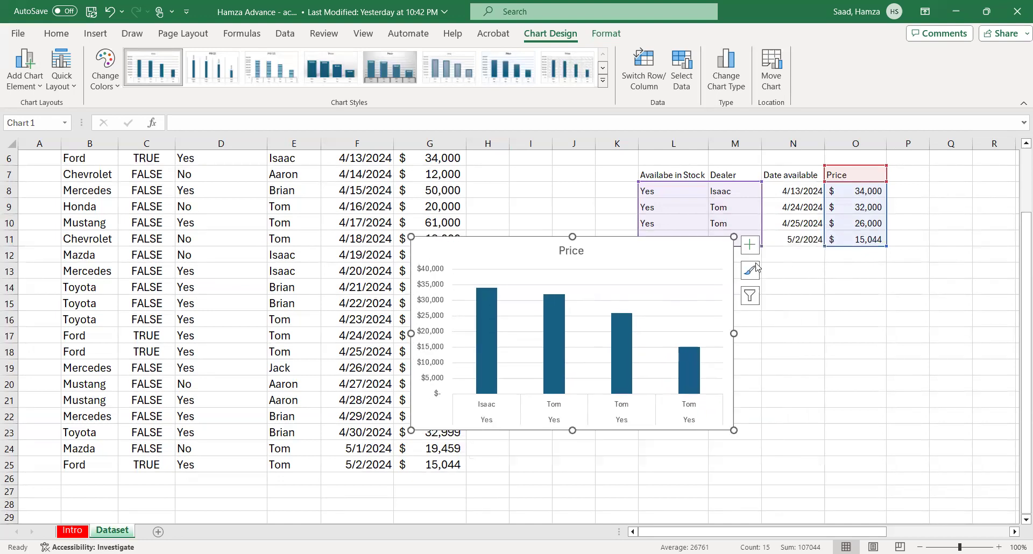
{"action": "scroll", "coordinate": [1017, 203], "scroll_direction": "up", "scroll_amount": 2}
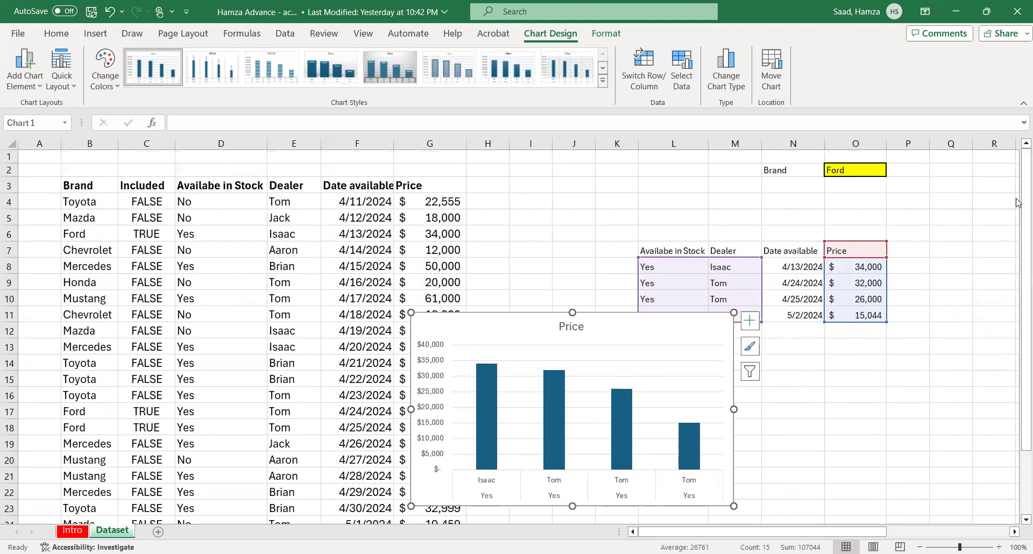
Check how the price chart responds by choosing Honda, Ford and Toyota in turn in the brand cell O2
{"action": "left_click", "coordinate": [847, 170]}
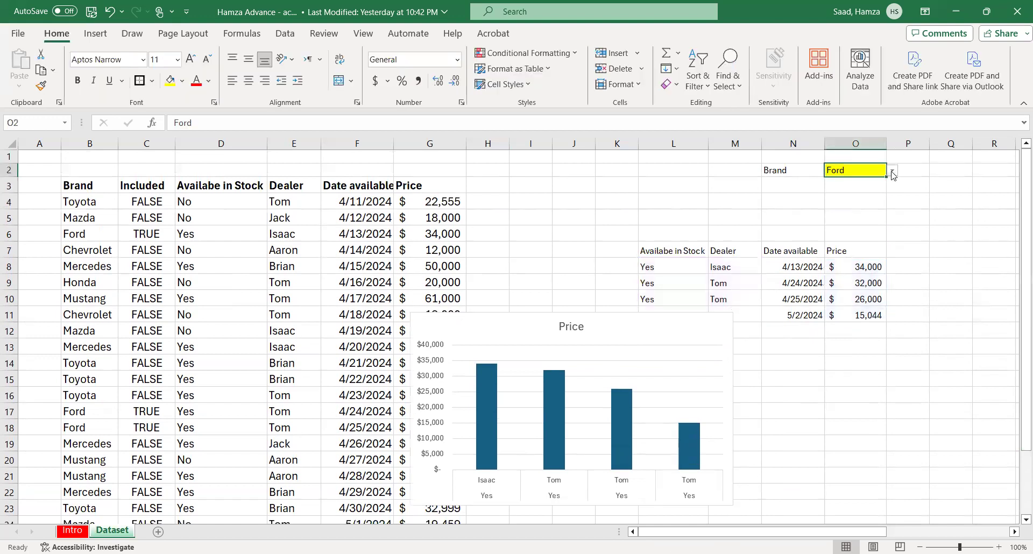
{"action": "left_click", "coordinate": [891, 170]}
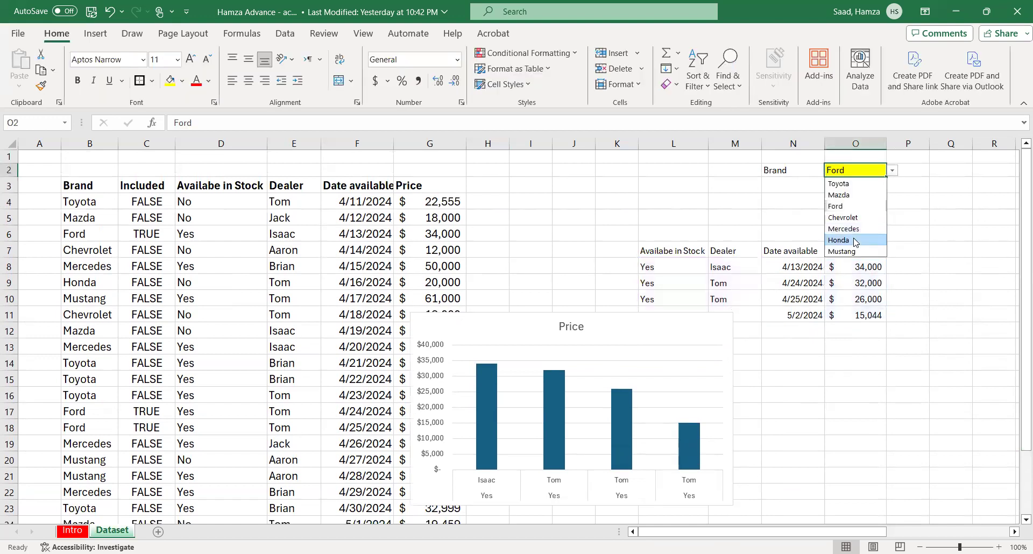
{"action": "left_click", "coordinate": [856, 242]}
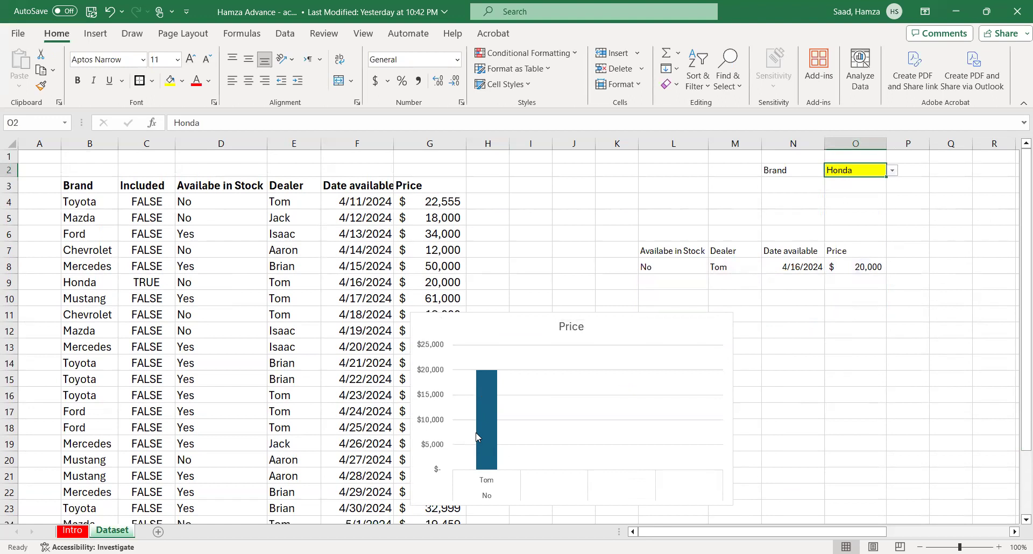
{"action": "left_click", "coordinate": [892, 171]}
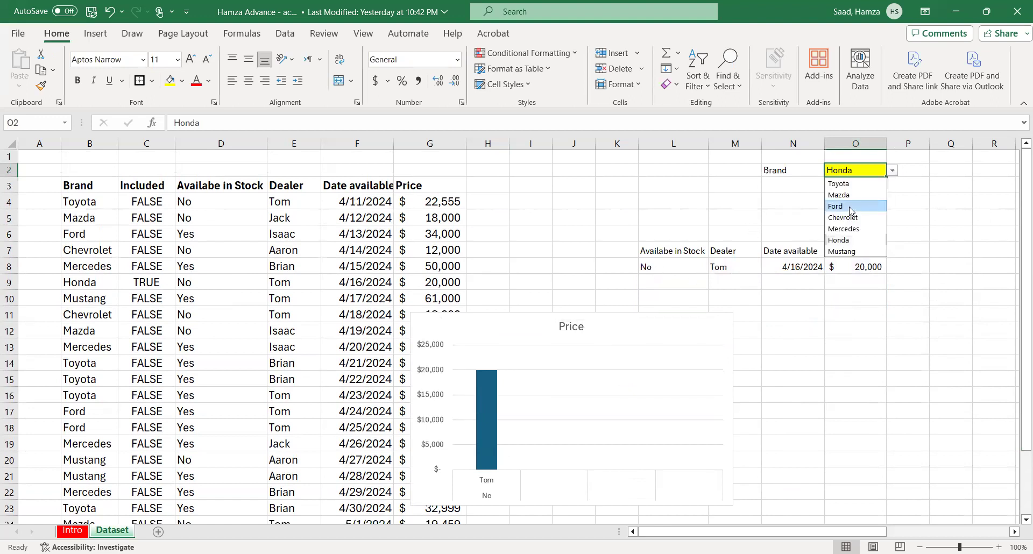
{"action": "left_click", "coordinate": [851, 207]}
{"action": "left_click", "coordinate": [892, 171]}
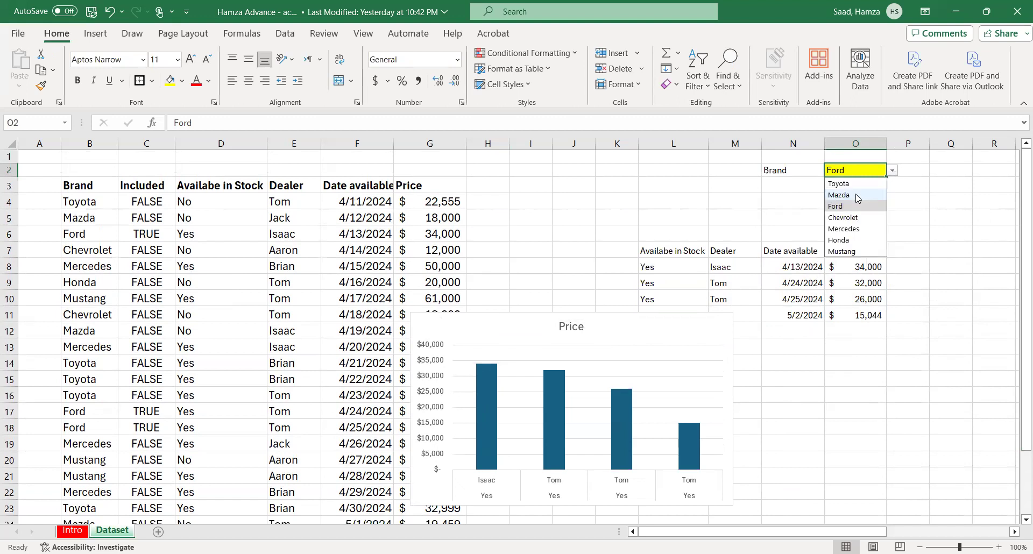
{"action": "left_click", "coordinate": [842, 182]}
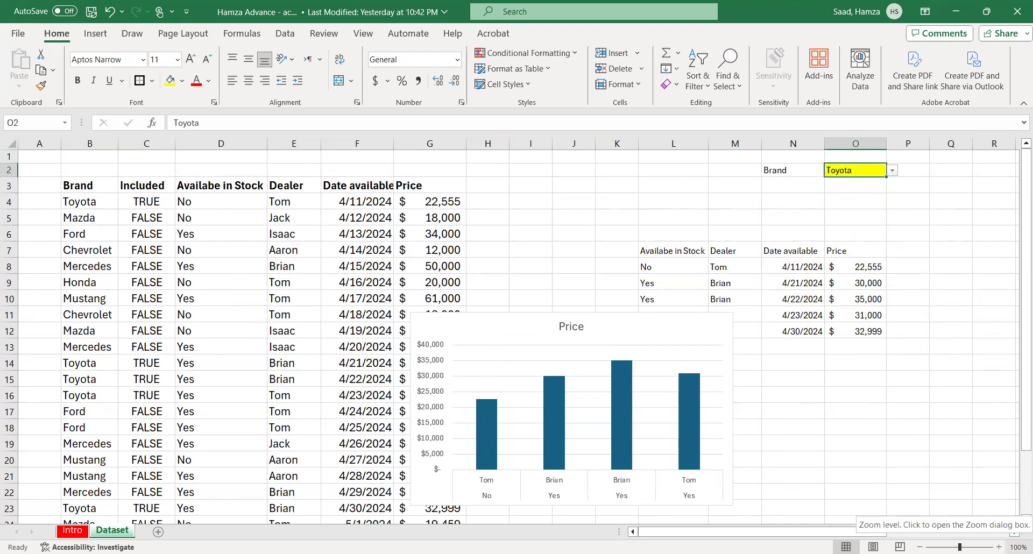
Place the price chart below the filtered results, clear of the dataset, and widen it to reach about column R
{"action": "left_click", "coordinate": [1018, 547]}
{"action": "left_click", "coordinate": [735, 292]}
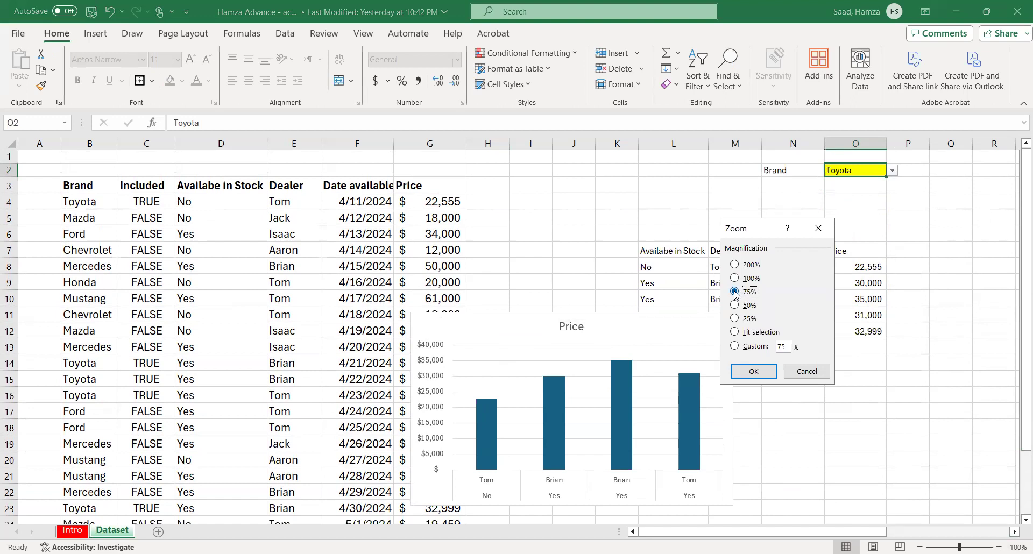
{"action": "key", "text": "Return"}
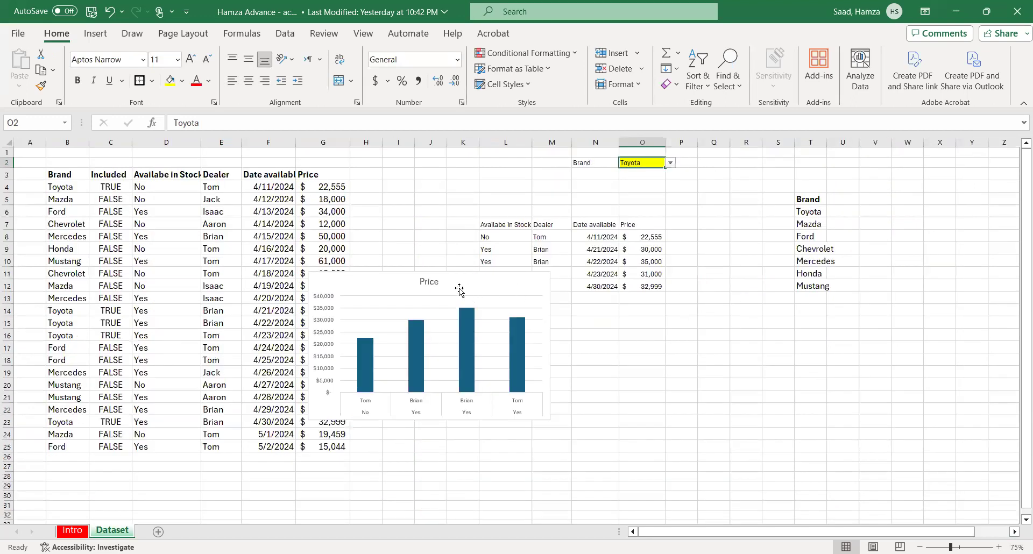
{"action": "left_click_drag", "start_coordinate": [459, 288], "coordinate": [597, 337]}
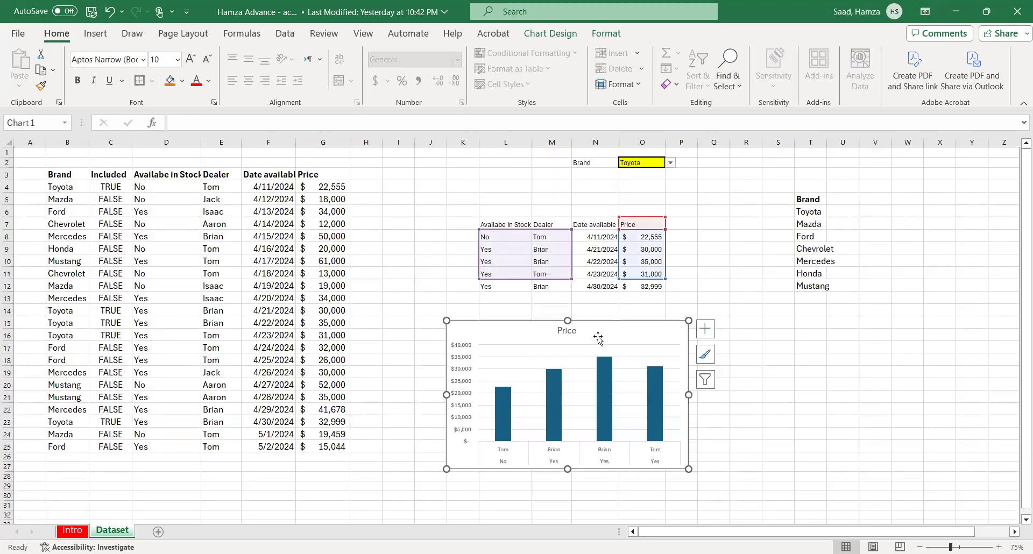
{"action": "left_click_drag", "start_coordinate": [689, 469], "coordinate": [742, 469]}
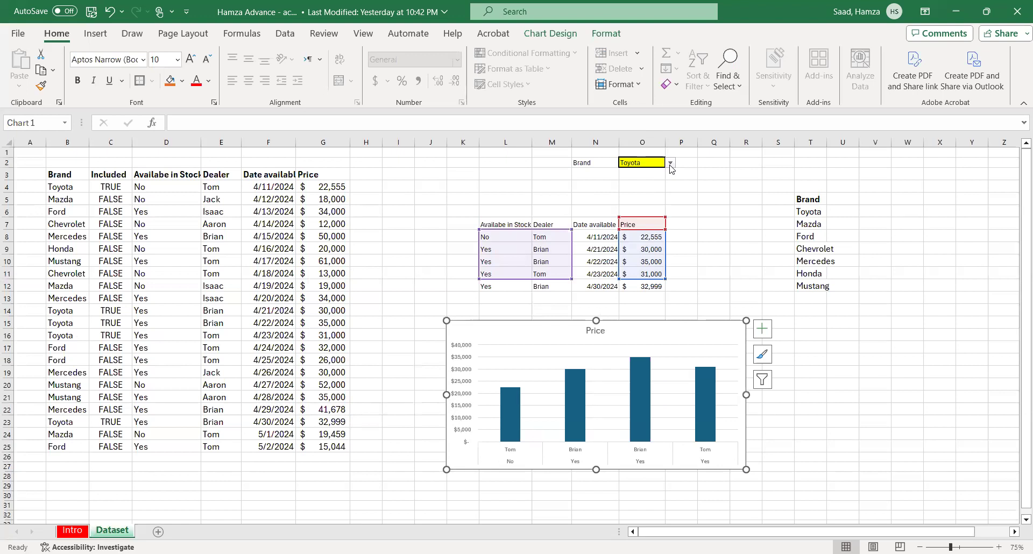
{"action": "left_click", "coordinate": [694, 211]}
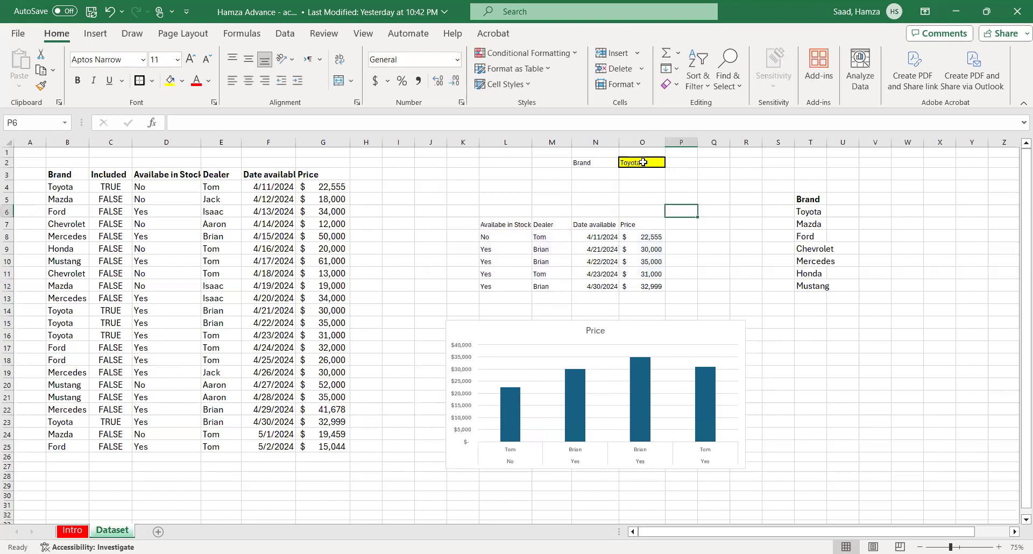
Check the repositioned price chart by choosing Mustang, Ford and Toyota in turn in the brand cell O2
{"action": "left_click", "coordinate": [643, 162]}
{"action": "left_click", "coordinate": [671, 164]}
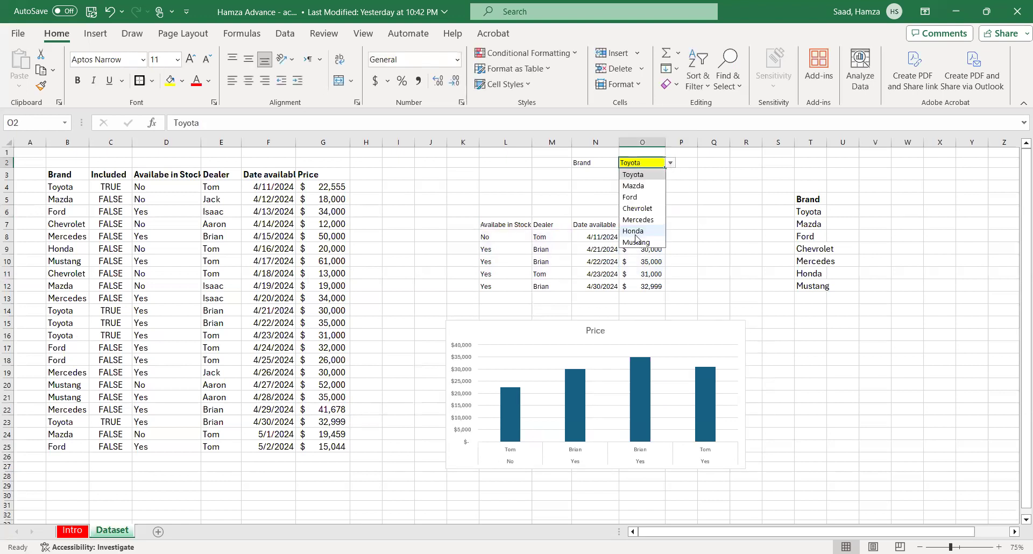
{"action": "left_click", "coordinate": [637, 243]}
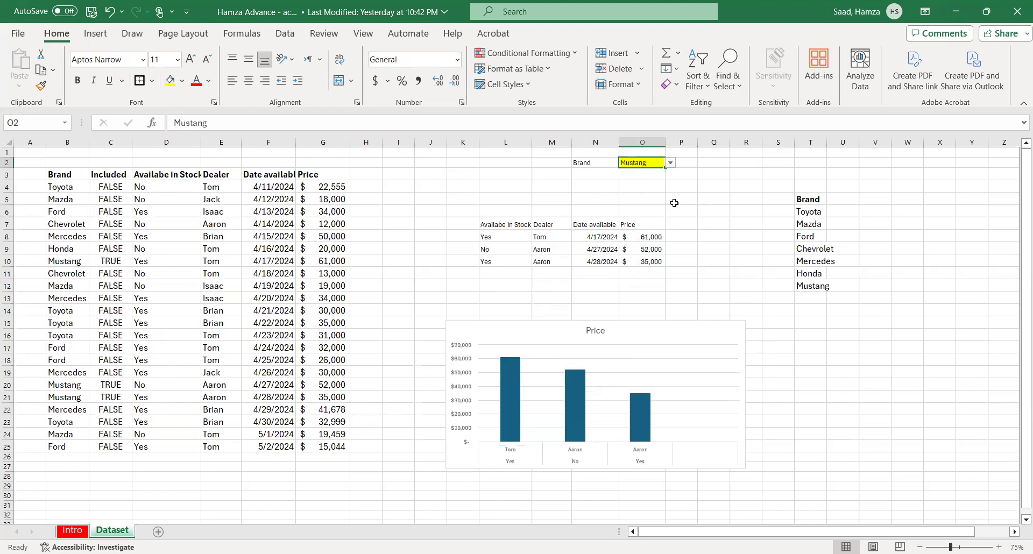
{"action": "left_click", "coordinate": [671, 164]}
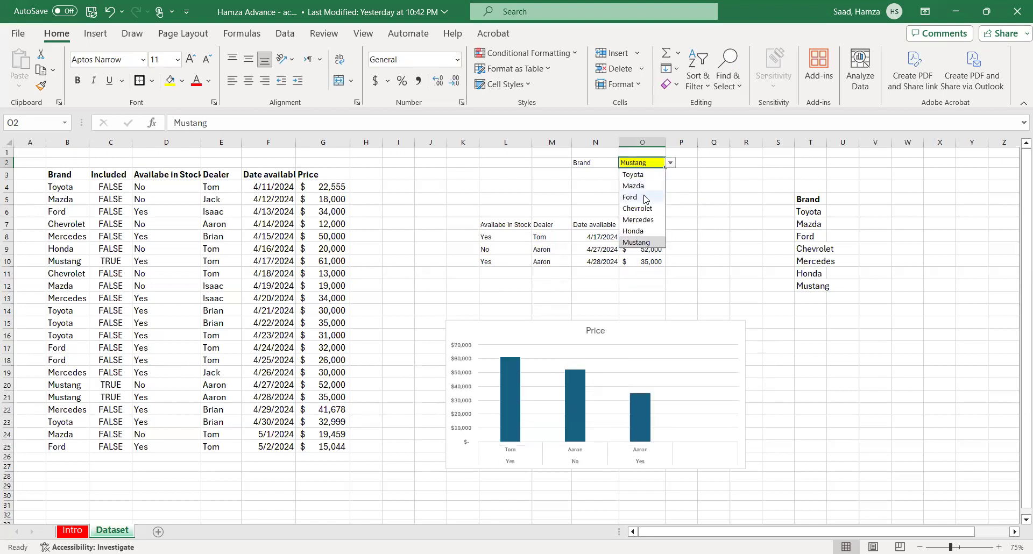
{"action": "left_click", "coordinate": [637, 197]}
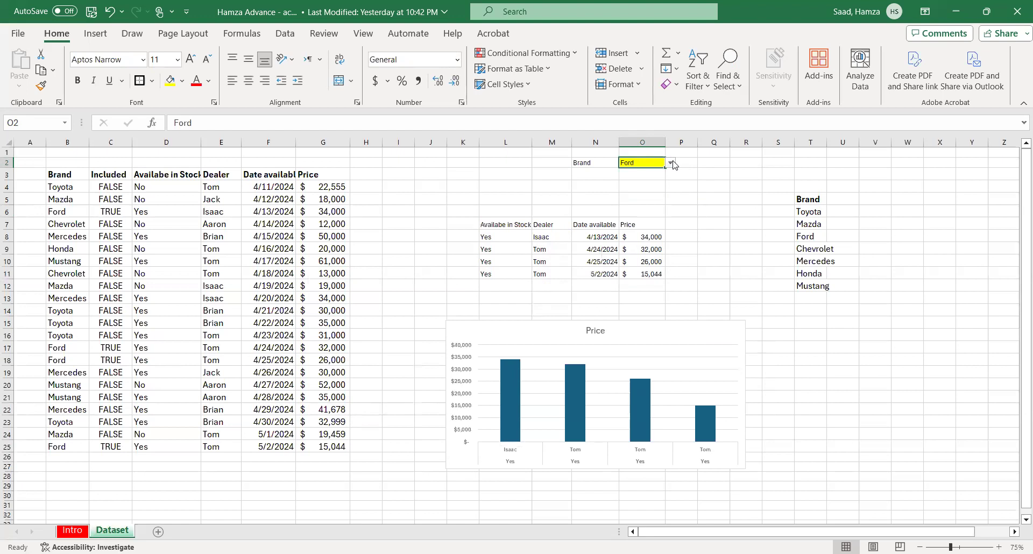
{"action": "left_click", "coordinate": [671, 164]}
{"action": "key", "text": "Return"}
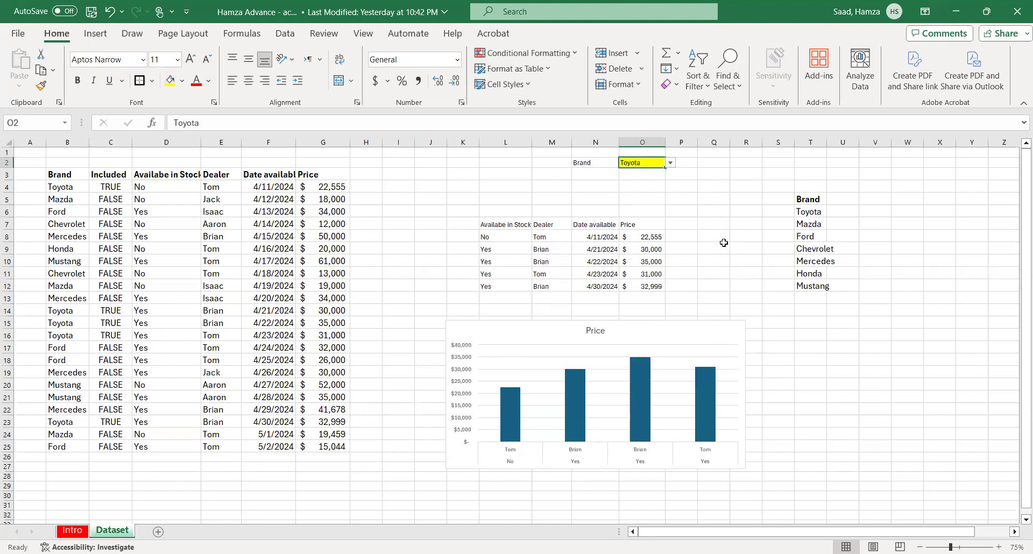